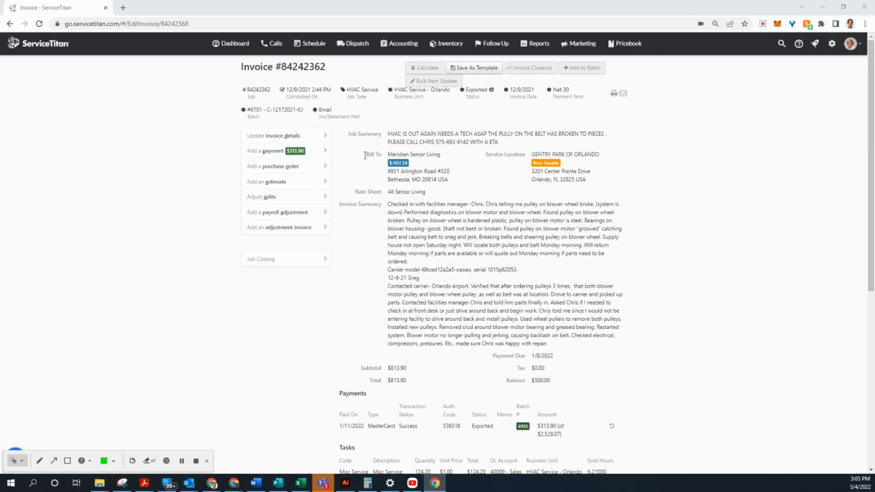
Copy the original invoice's web address, load it in a new browser tab and detach that tab as a separate window
left_click(200, 22)
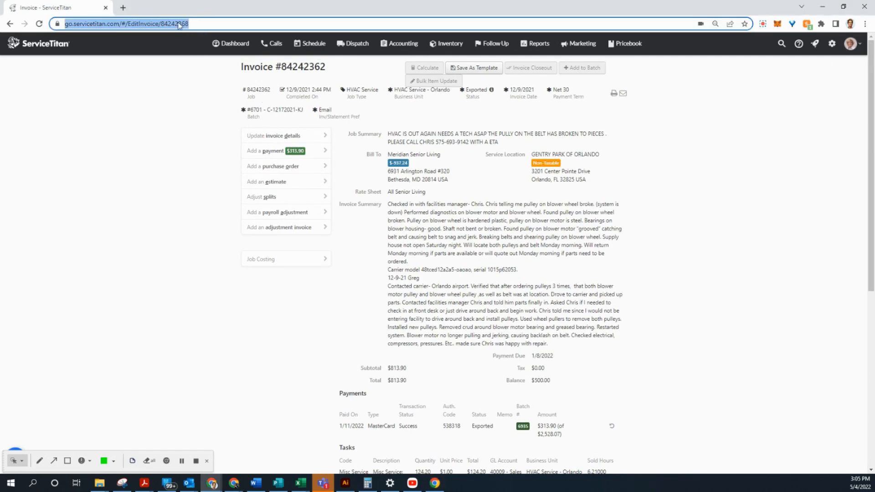
right_click(150, 26)
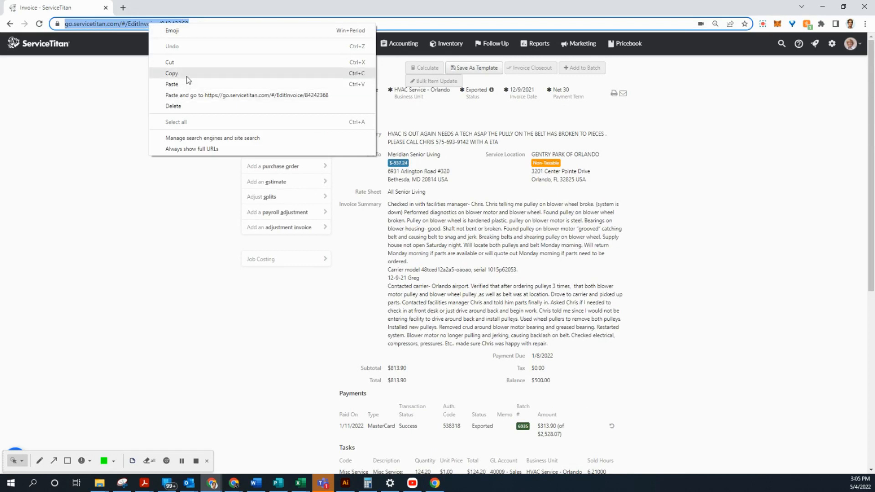
left_click(124, 7)
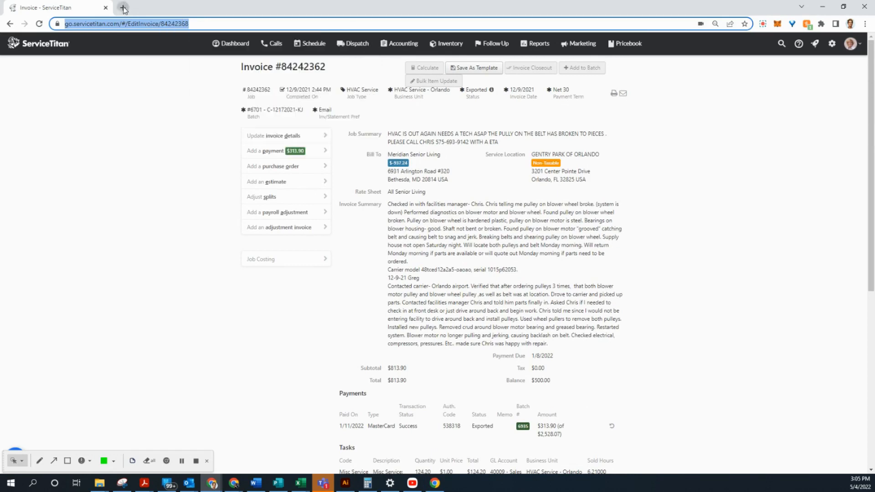
left_click(124, 8)
left_click(119, 22)
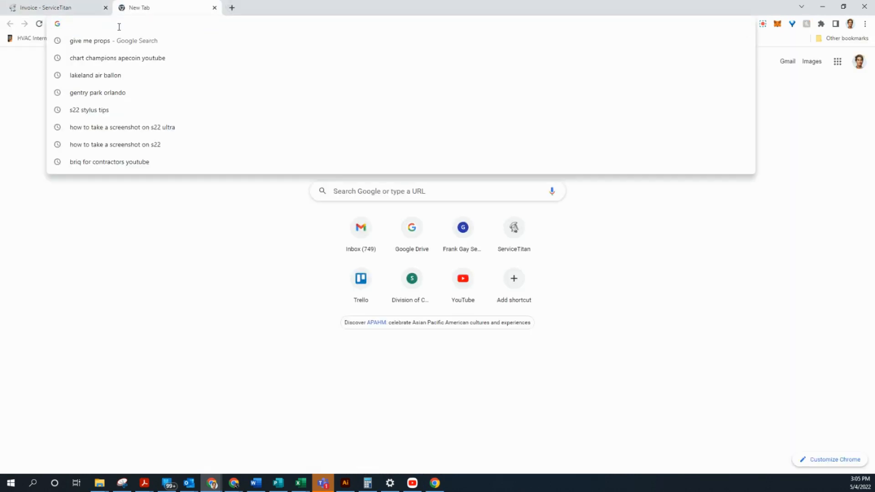
key("ctrl+v")
key("Return")
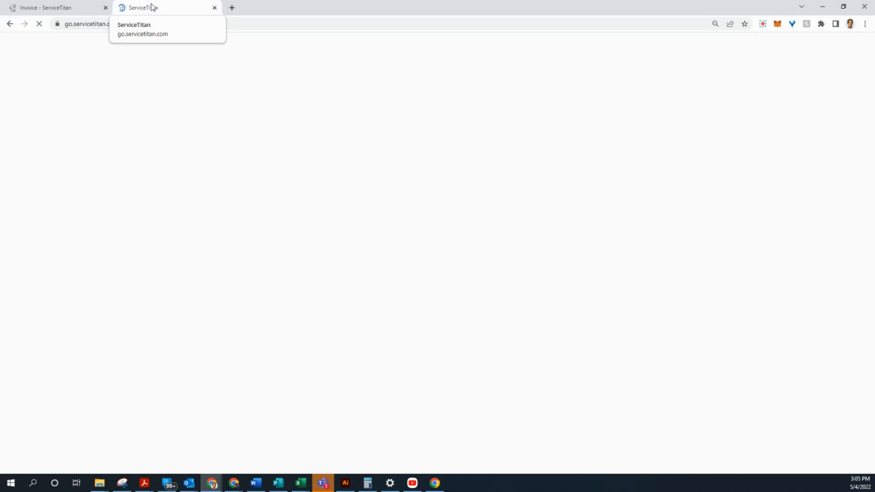
left_click_drag(148, 6, 874, 87)
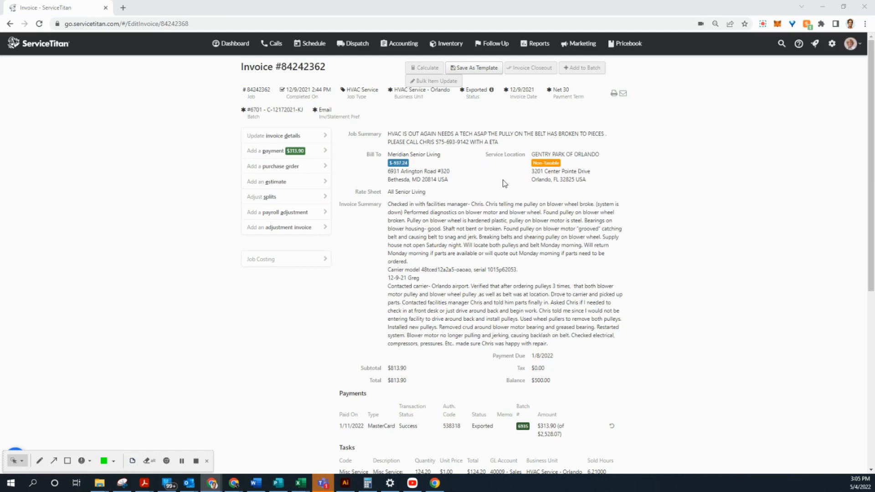
Review the original invoice's line items and create an adjustment invoice for it
scroll(503, 181, "down", 1)
scroll(503, 182, "down", 2)
scroll(503, 182, "down", 3)
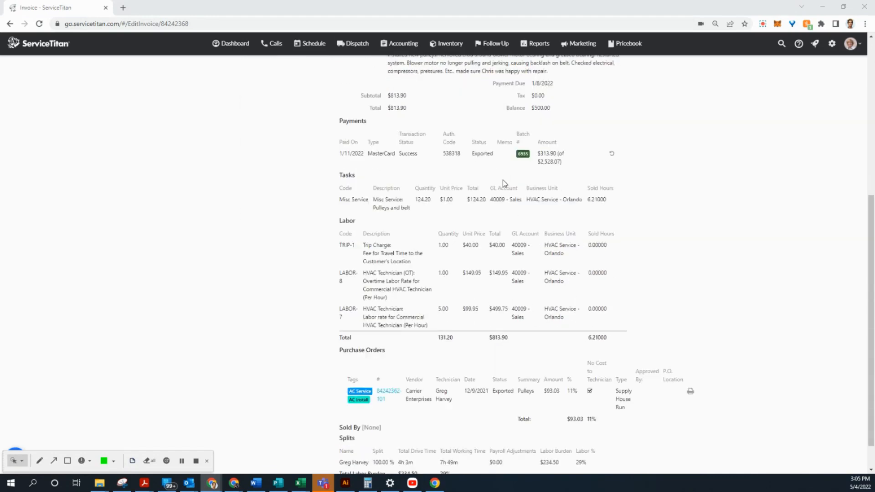
scroll(506, 182, "up", 6)
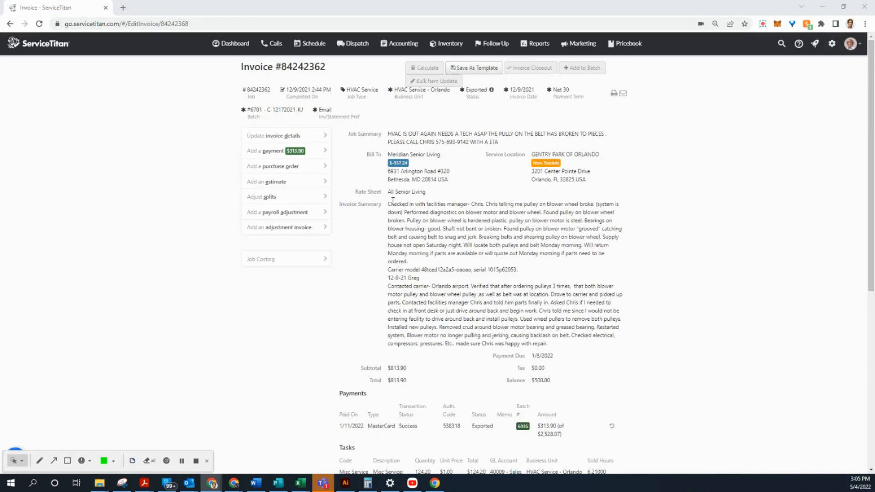
left_click_drag(511, 183, 439, 222)
left_click(469, 242)
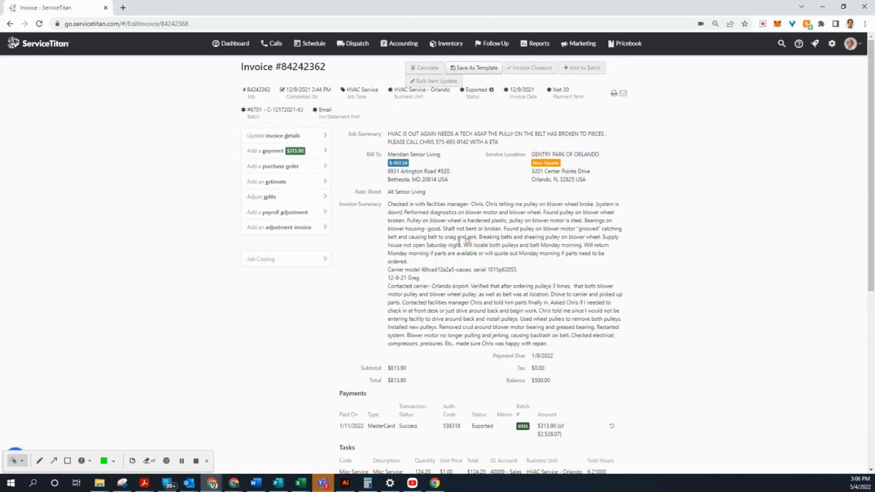
left_click(299, 229)
left_click(482, 75)
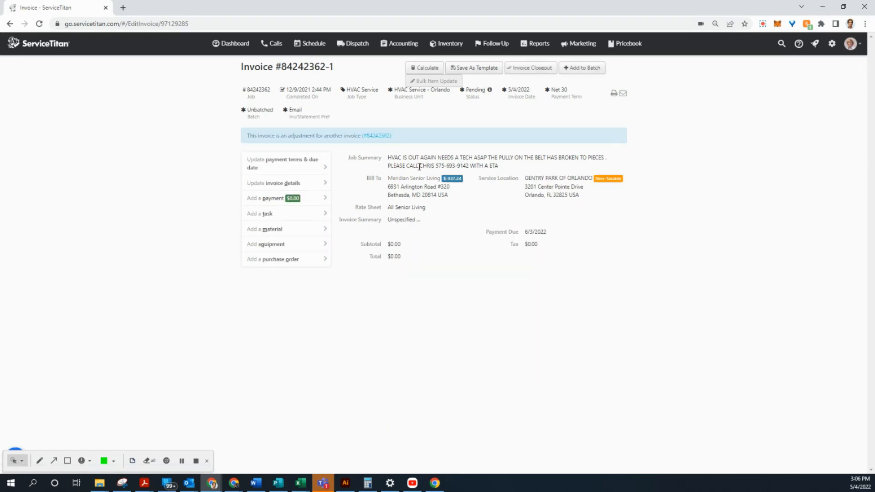
Set the invoice type to COD in the adjustment invoice's details
left_click(294, 184)
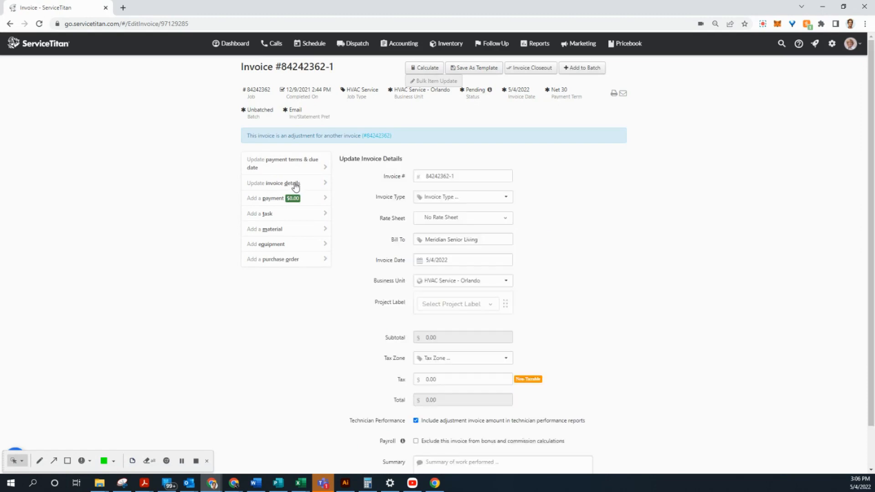
left_click(465, 200)
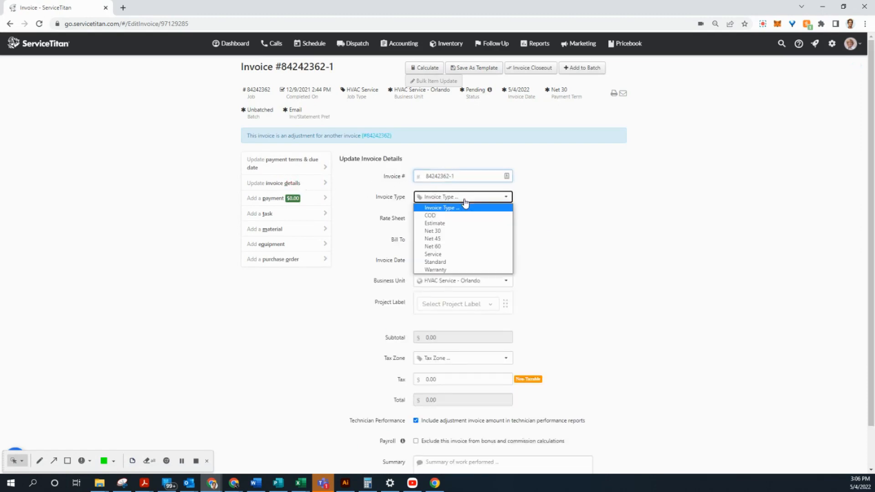
left_click(444, 217)
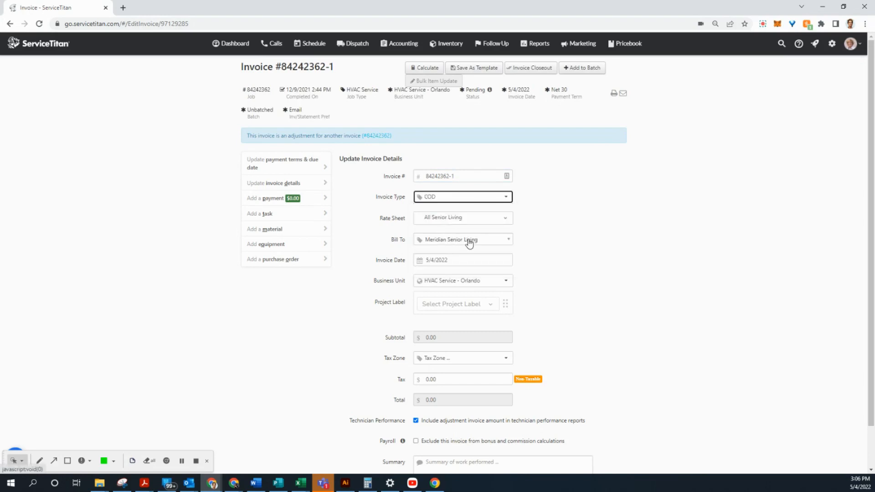
Enter the summary "INVOICE ADJUSTMENT -per" plus the approver's name, copy the words "INVOICE ADJUSTMENT" and save the invoice details
scroll(450, 244, "down", 1)
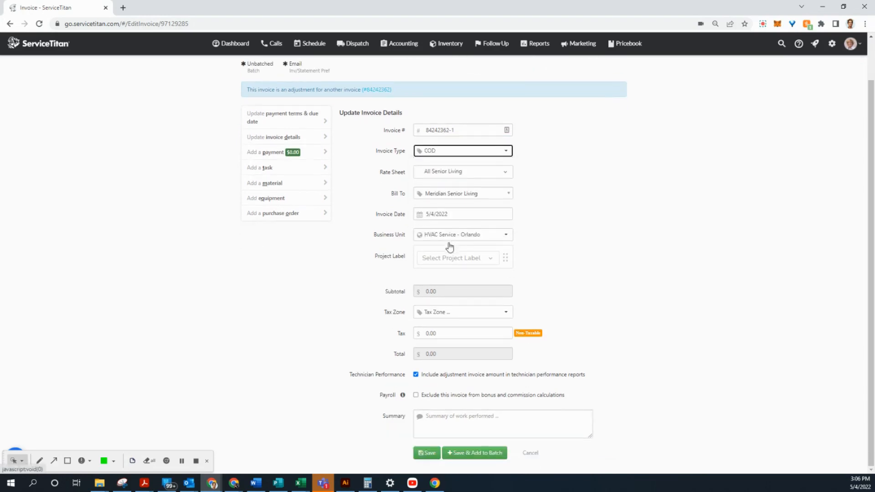
left_click(451, 420)
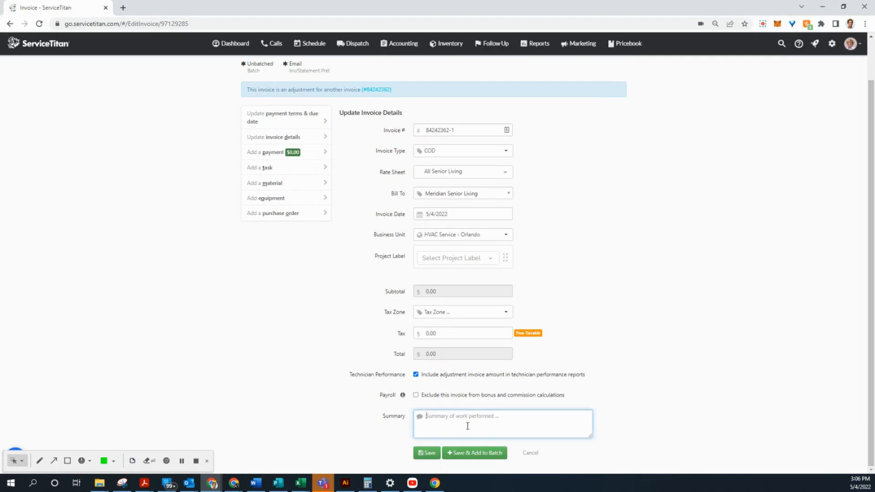
type("INVOICE ADJUSTMENT -per Jon F.")
left_click_drag(455, 416, 416, 416)
key("ctrl+c")
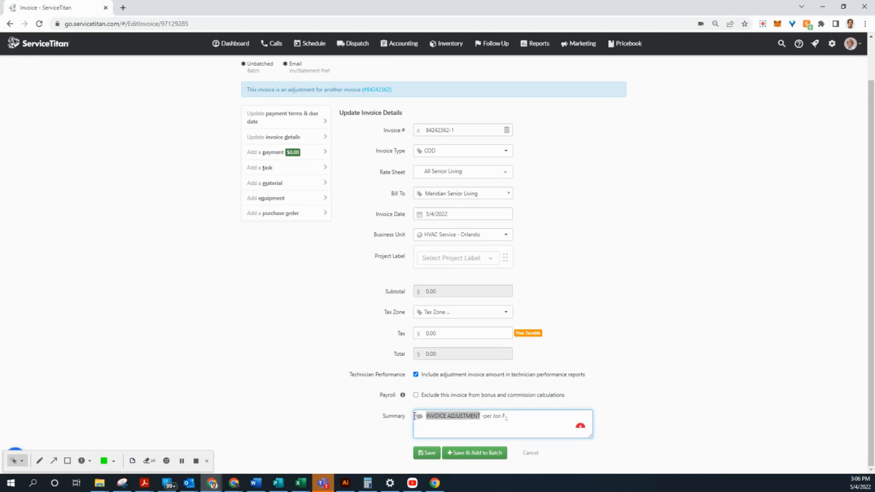
left_click(522, 416)
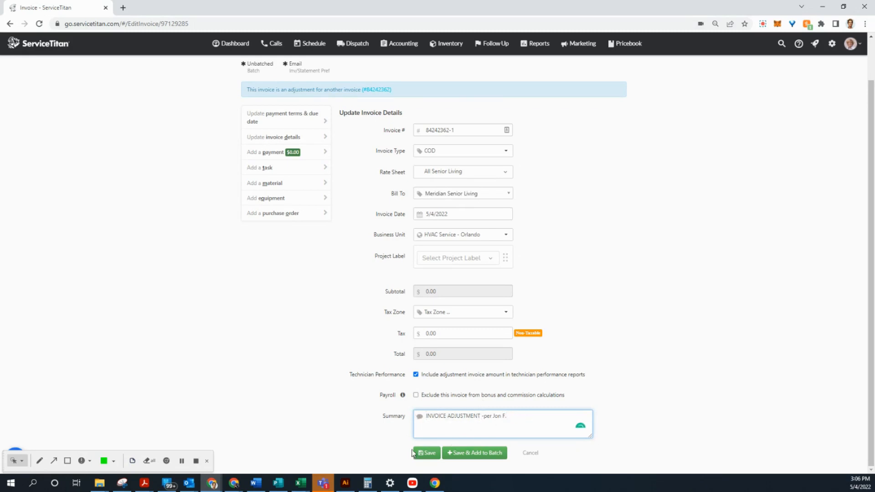
left_click(416, 453)
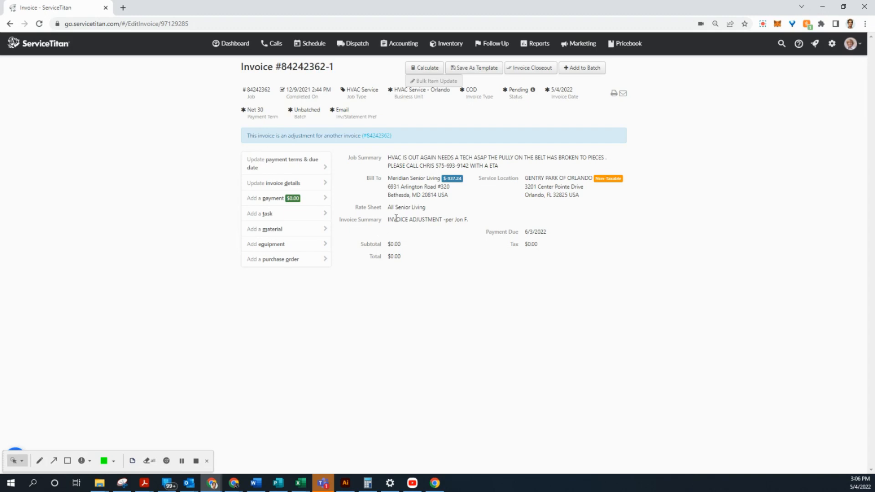
Start a Misc Service task on the adjustment invoice and replace its description with "INVOICE ADJUSTMENT"
left_click(293, 214)
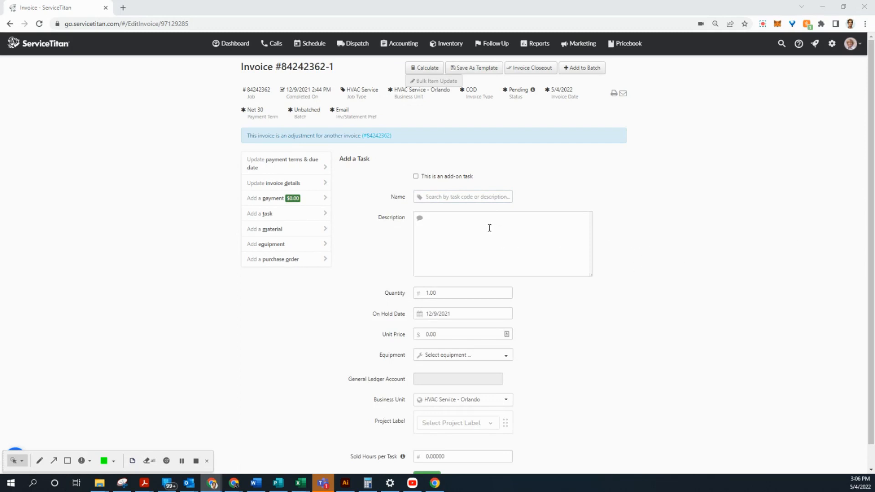
left_click(449, 197)
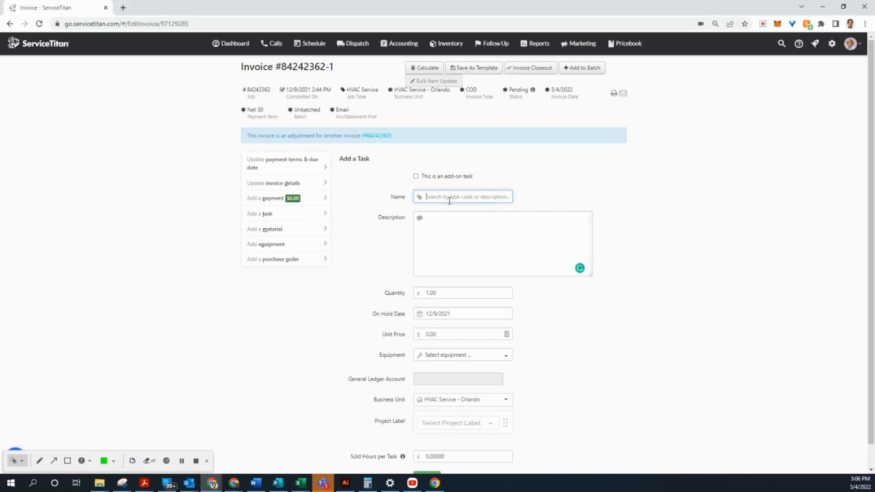
left_click(286, 212)
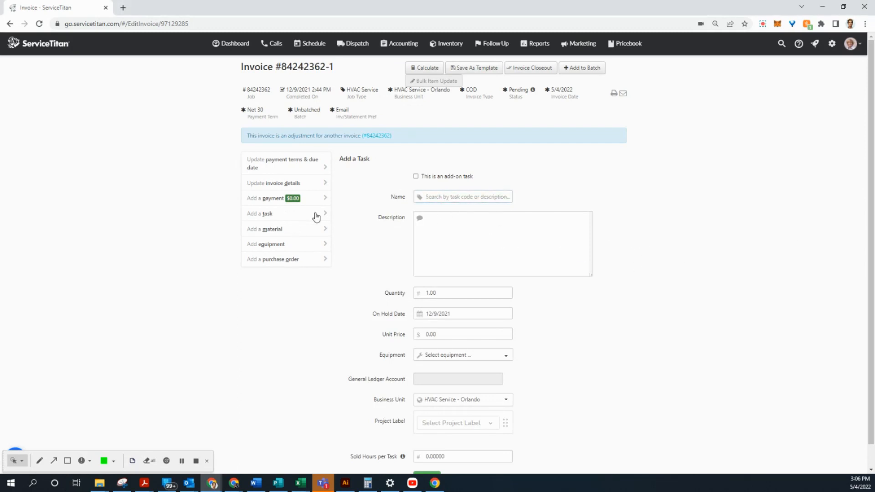
type("misc service")
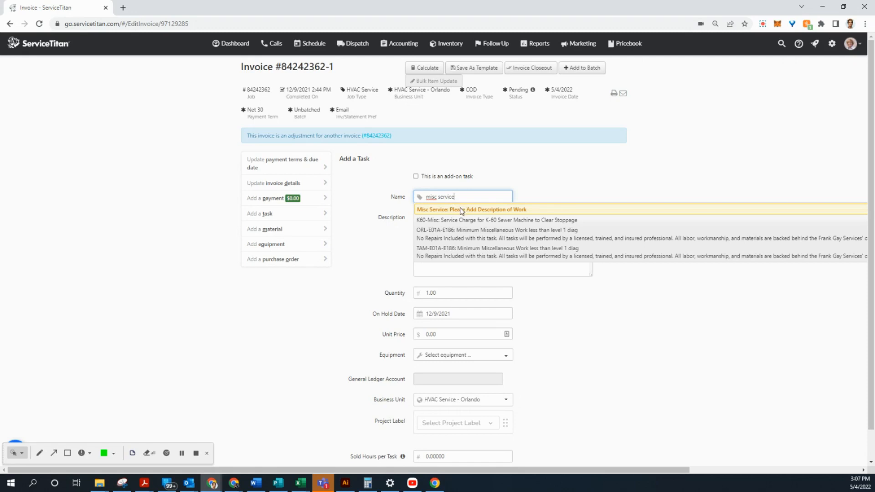
left_click(462, 210)
left_click_drag(517, 220, 370, 217)
key("ctrl+v")
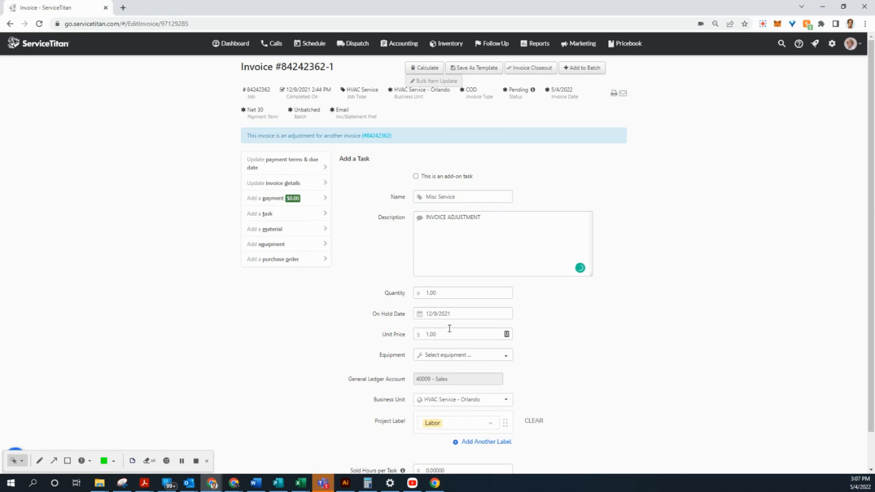
Save the Misc Service task with a unit price of -124.20 and recalculate the invoice's prices
left_click_drag(449, 332, 400, 336)
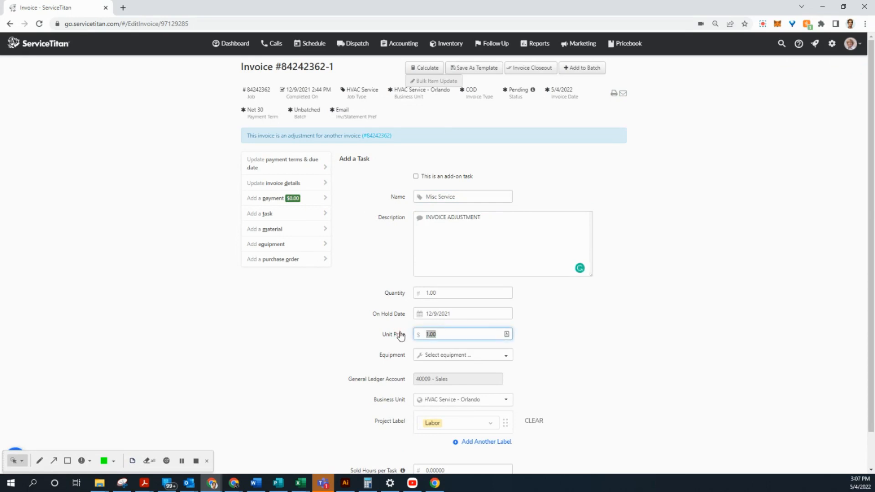
type("-124")
scroll(497, 358, "down", 1)
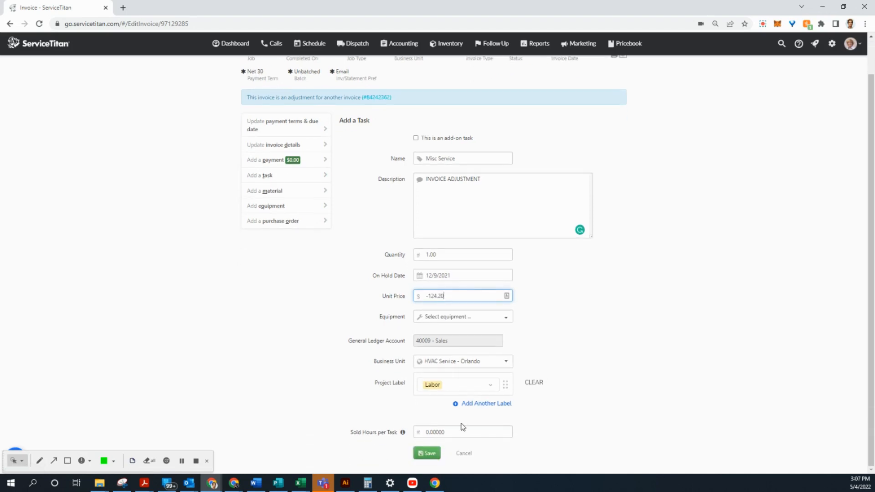
left_click(428, 456)
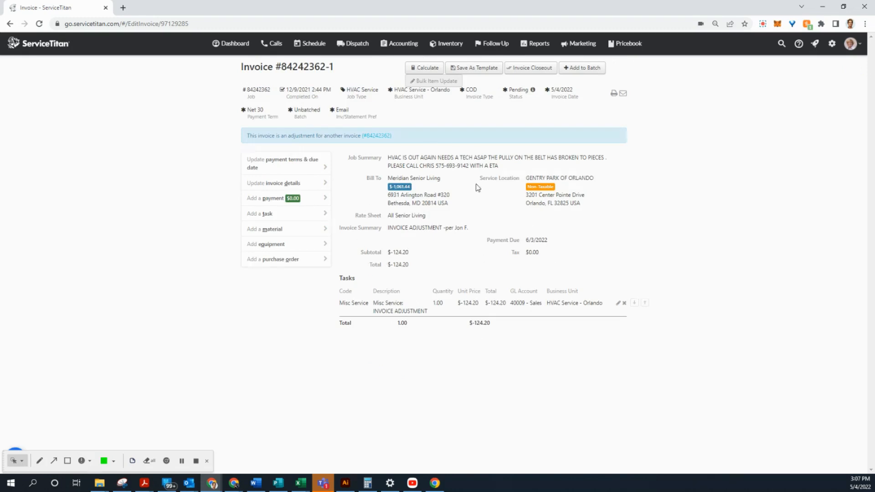
left_click(425, 68)
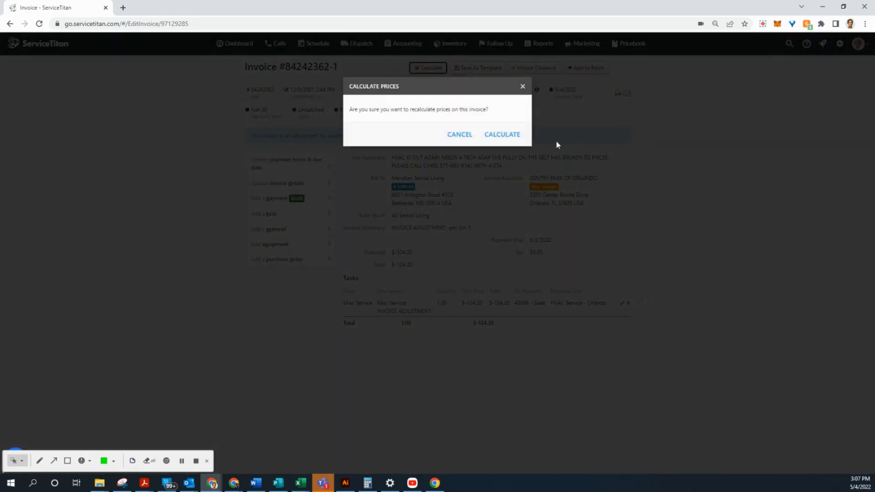
left_click(504, 136)
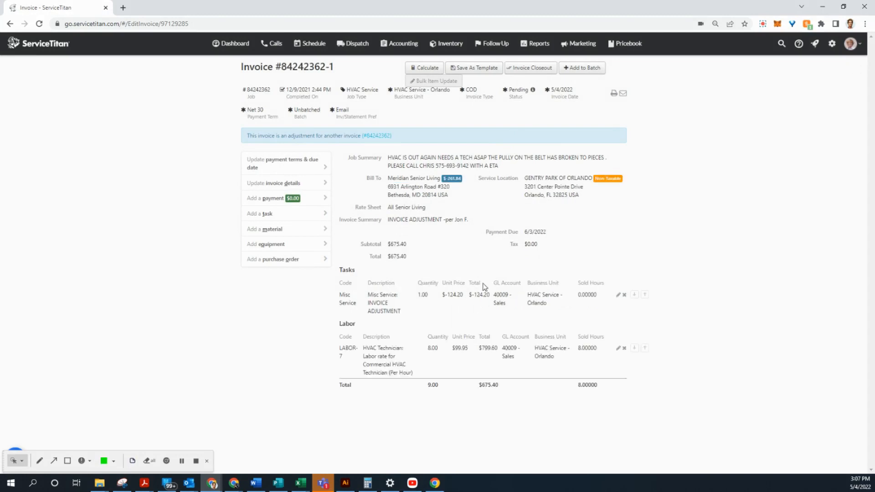
Set the quantity of the LABOR-7 line to 1 and save it
left_click(618, 349)
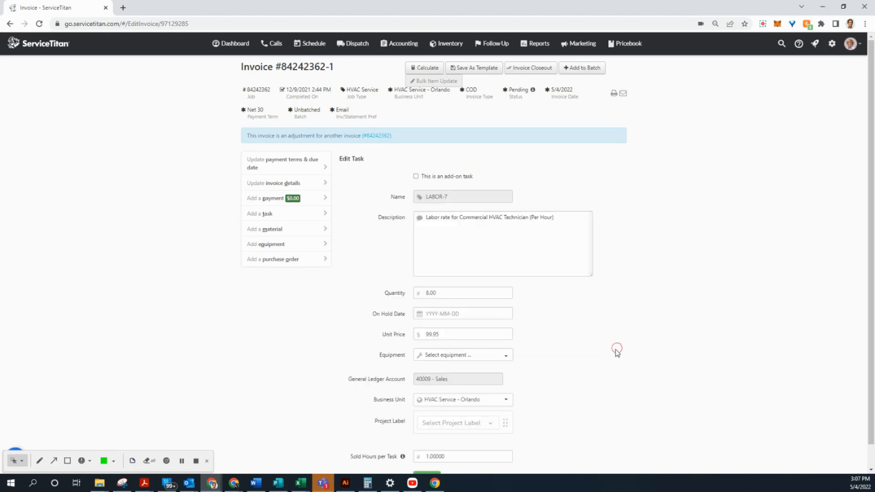
left_click(456, 297)
double_click(432, 294)
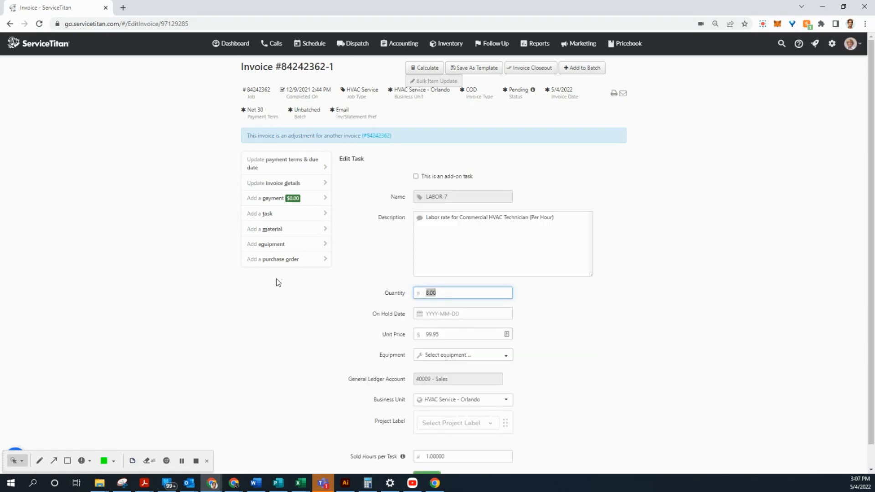
type("1")
left_click(586, 338)
scroll(550, 342, "down", 1)
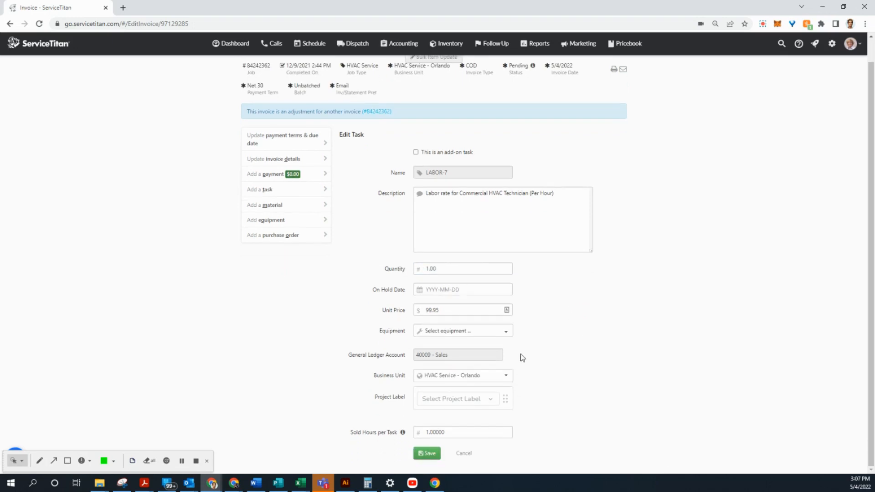
left_click(431, 459)
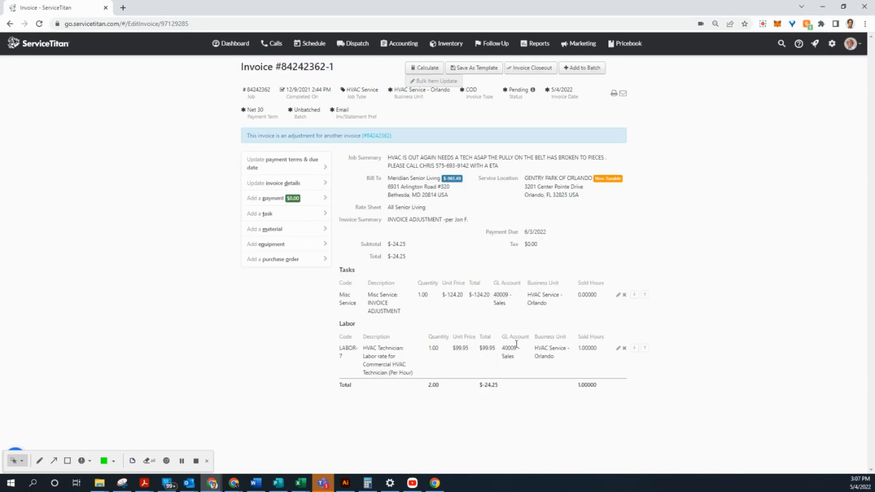
Set the LABOR-7 line's description to "INVOICE ADJUSTMENT", unit price to -99.95 and sold hours to -1, and save it
left_click(620, 350)
left_click_drag(563, 217, 305, 221)
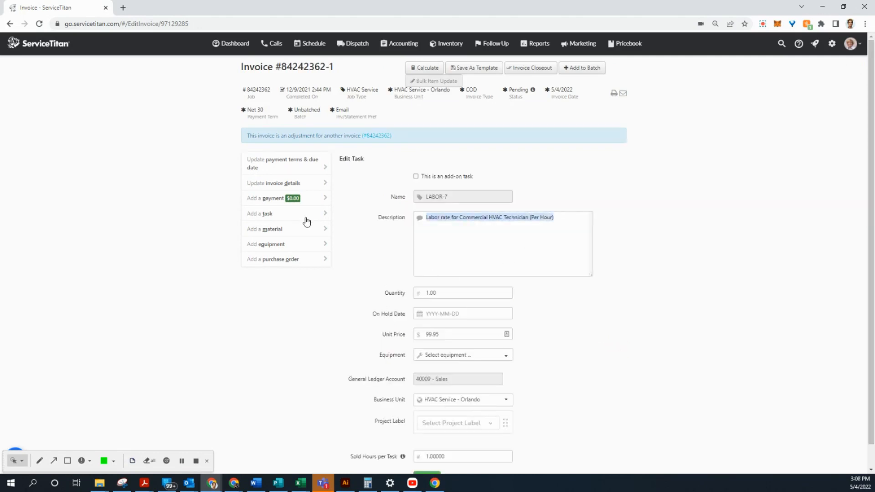
type("INVOICE ADJUSTMENT")
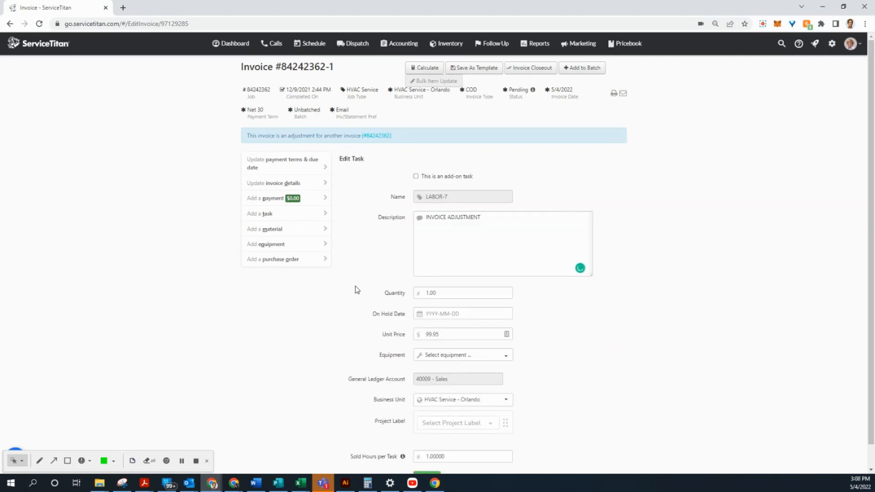
left_click(427, 335)
type("-")
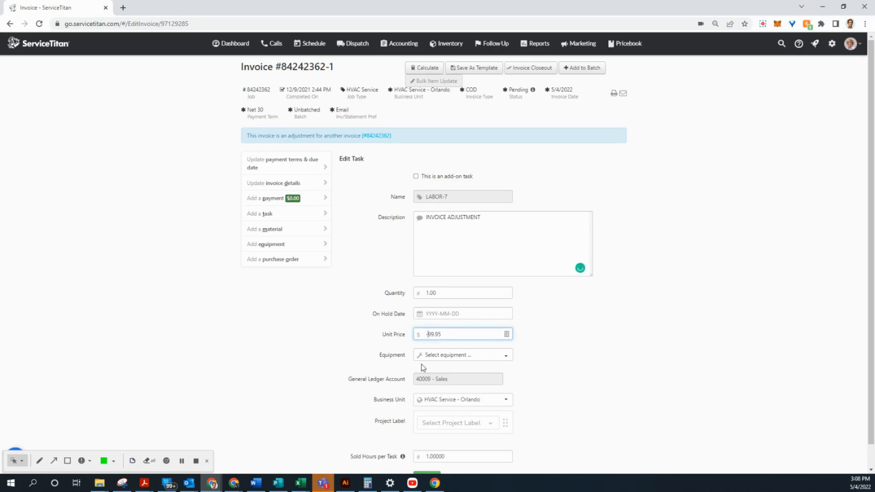
scroll(370, 417, "down", 1)
left_click(427, 433)
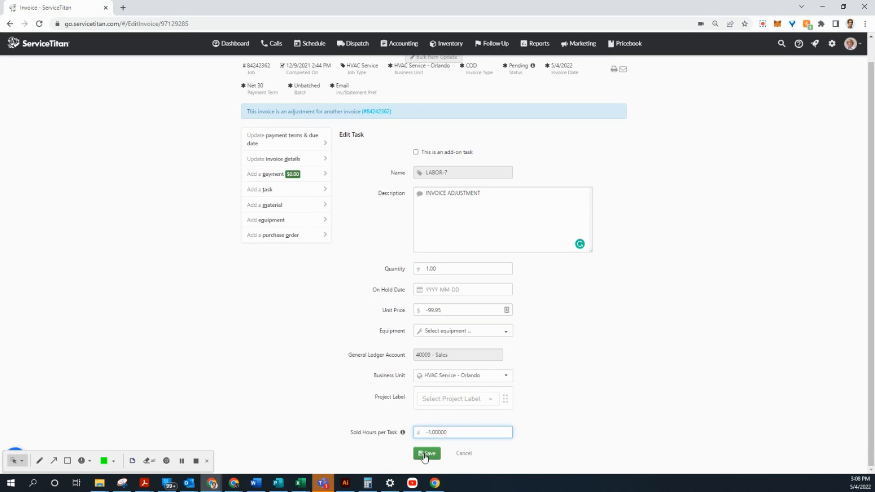
left_click(424, 455)
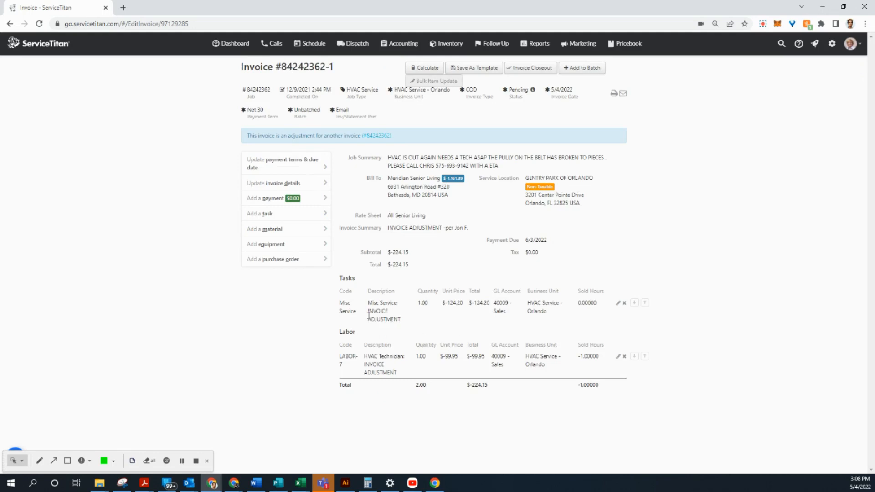
Add a TRIP-1 trip charge task to the adjustment invoice with a unit price of -40 and save it
left_click(290, 219)
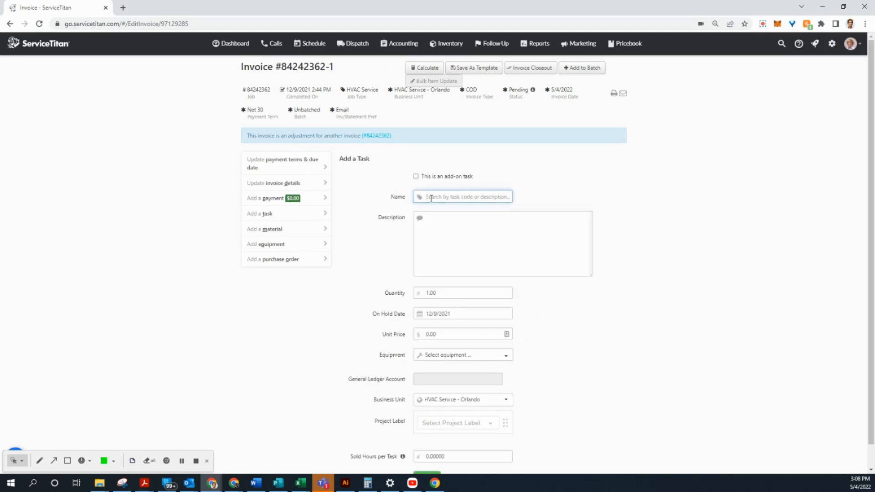
type("trip-1")
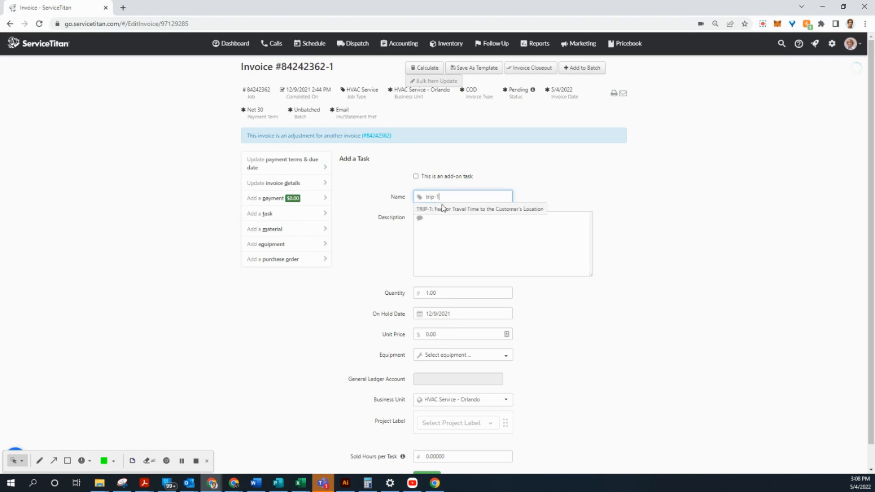
left_click(443, 208)
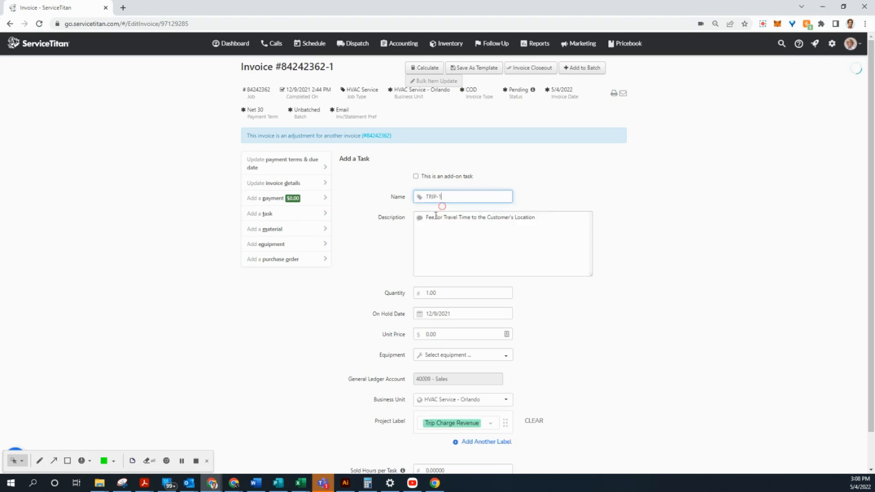
left_click(447, 335)
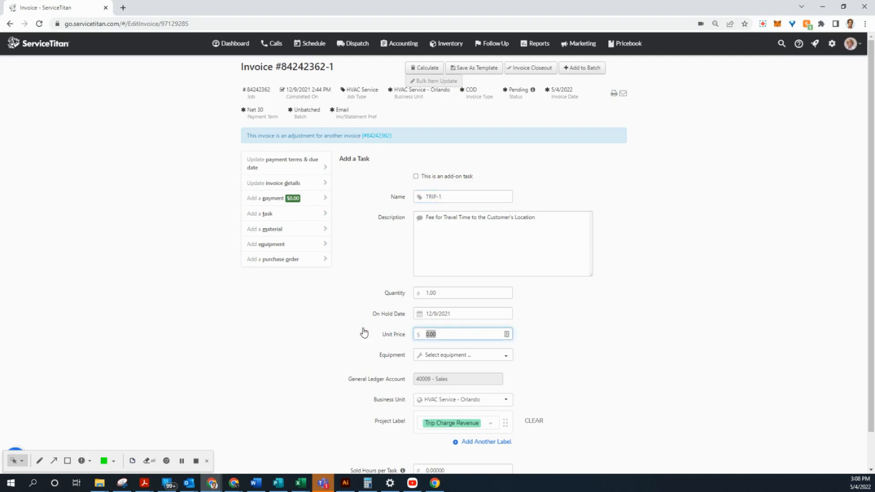
type("-40")
left_click(536, 354)
scroll(535, 358, "down", 1)
left_click(415, 456)
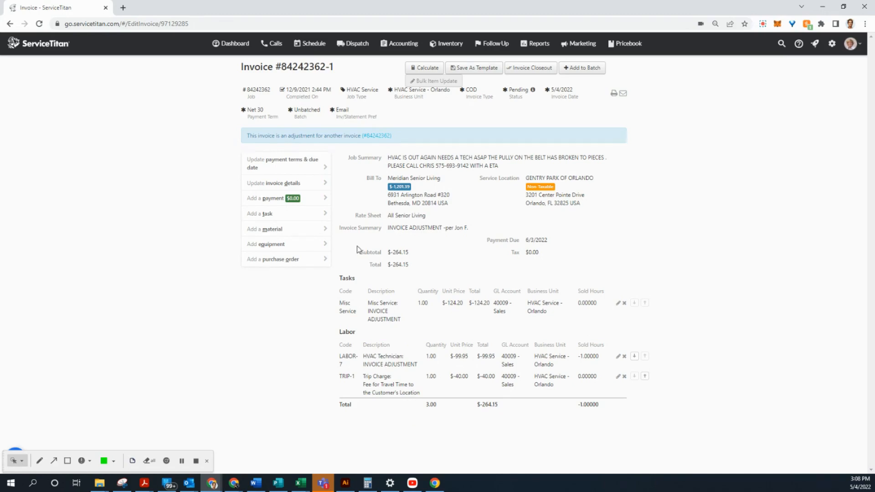
Start a LABOR-8 overtime labor task on the adjustment invoice with a unit price of -149.95
left_click(281, 215)
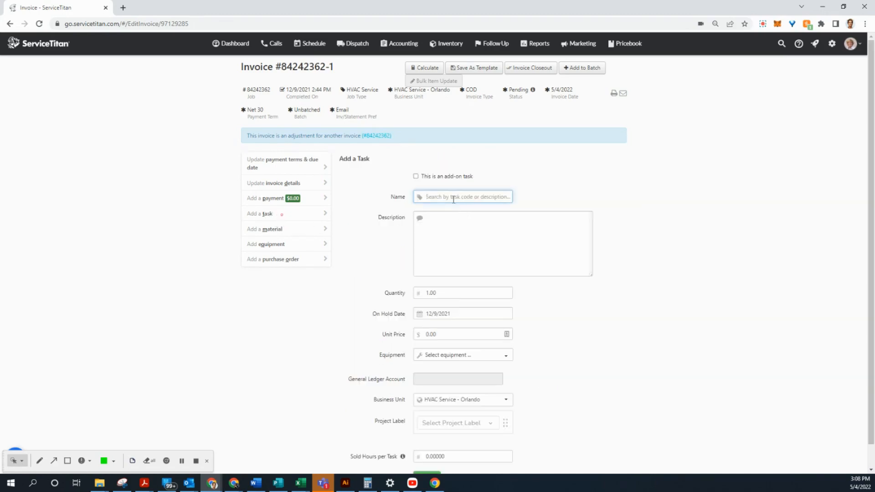
type("labor-8")
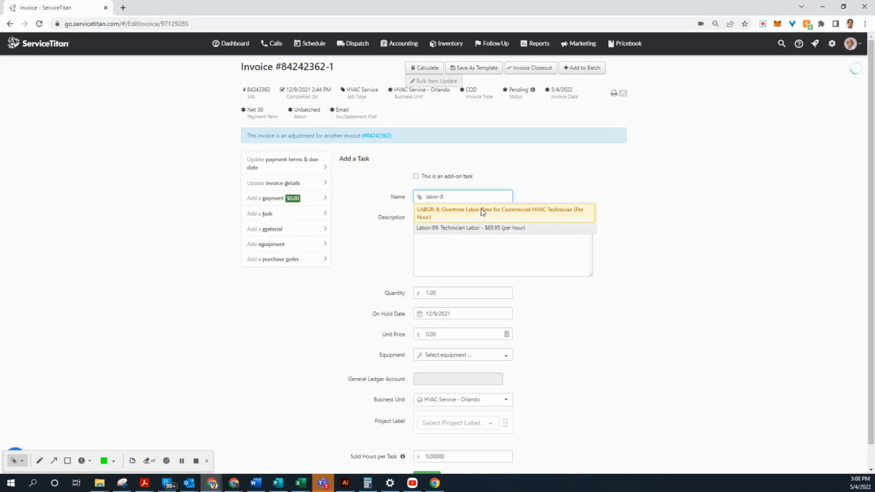
left_click(482, 212)
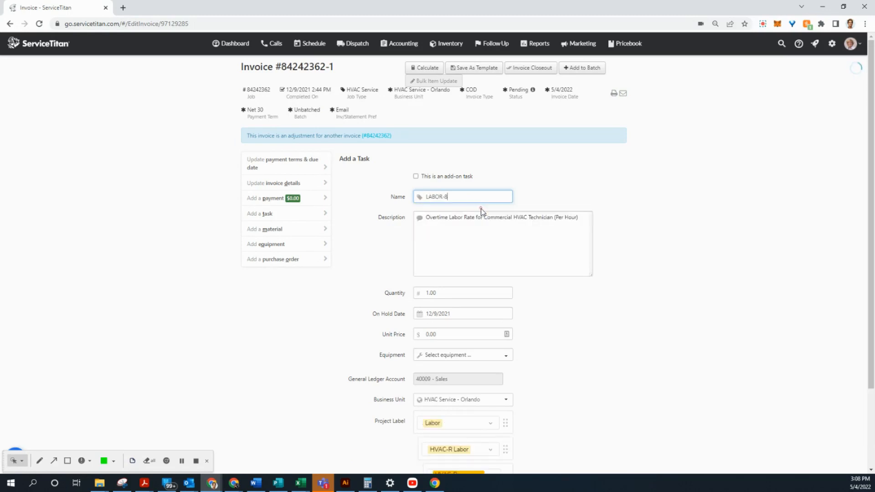
left_click(446, 330)
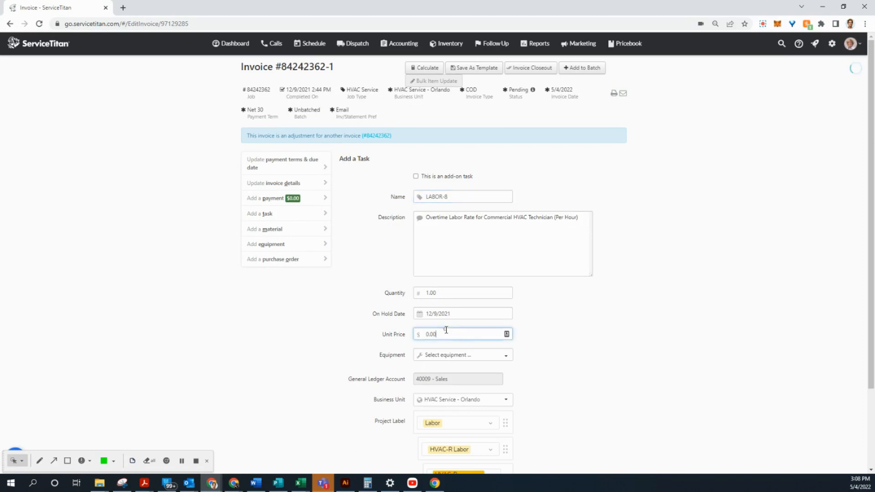
left_click_drag(447, 331, 372, 323)
type("-")
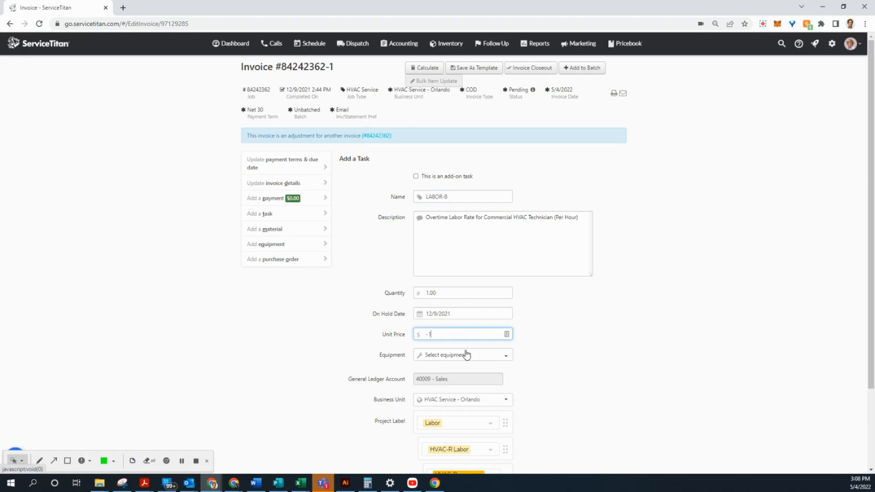
type("149.95")
left_click(585, 351)
Set the LABOR-8 task's sold hours to -1 and save the task
scroll(572, 355, "down", 2)
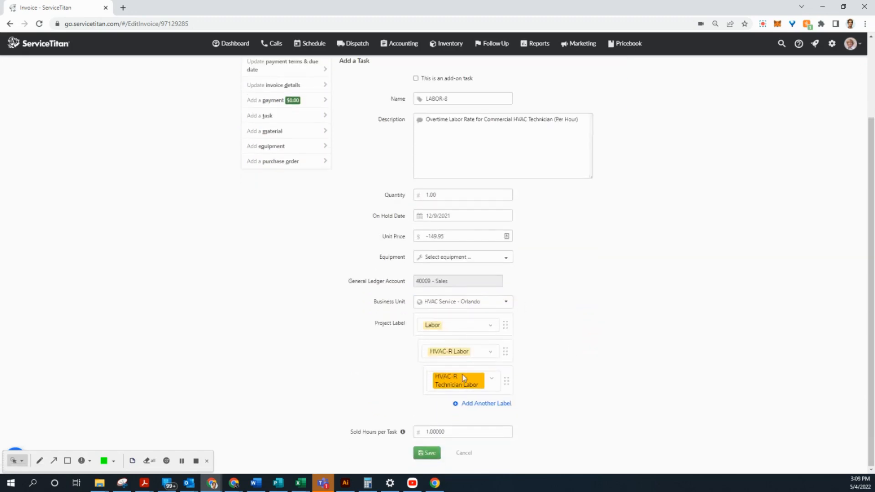
left_click(425, 431)
type("-")
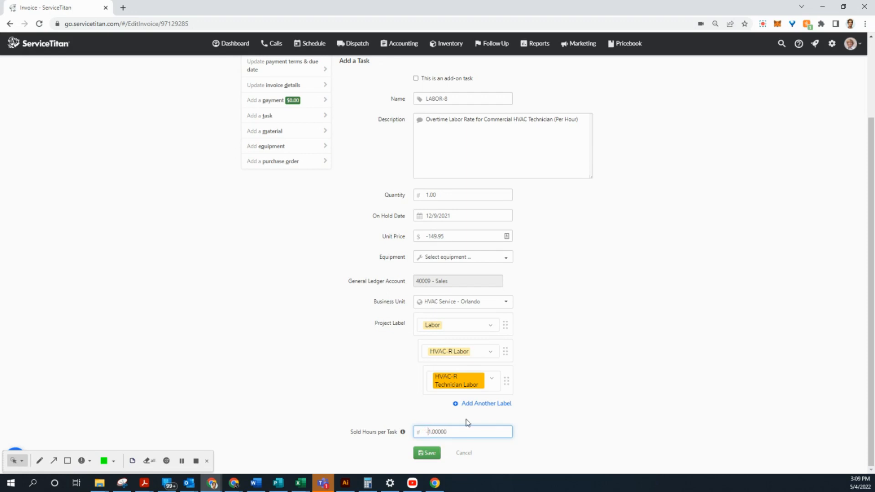
left_click(430, 455)
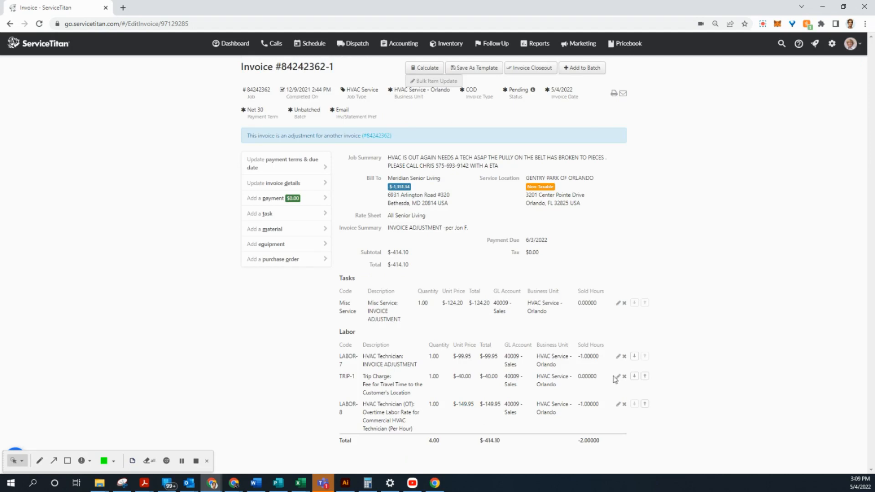
Change the quantity of the LABOR-7 line to 5 and save it
left_click(619, 357)
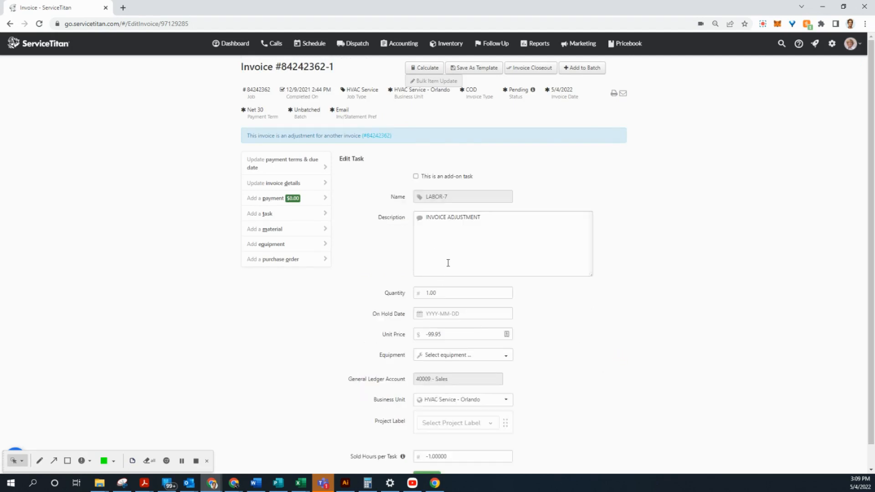
left_click_drag(453, 292, 388, 283)
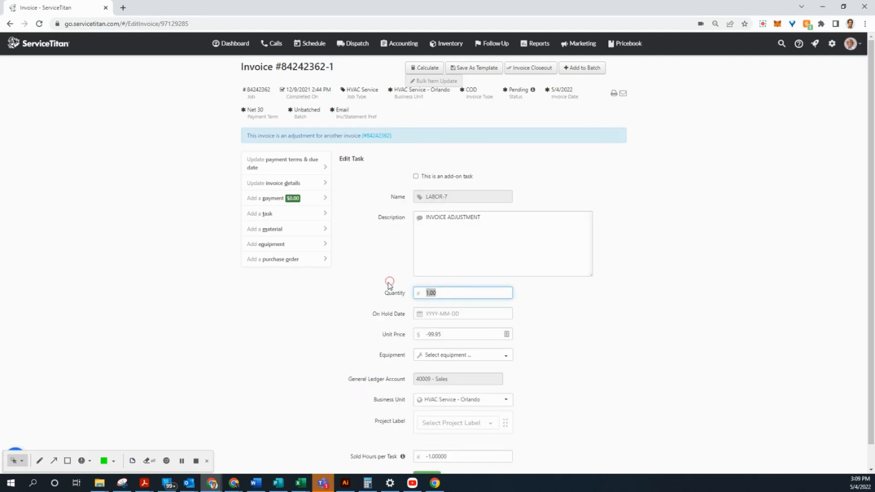
type("5")
left_click(702, 349)
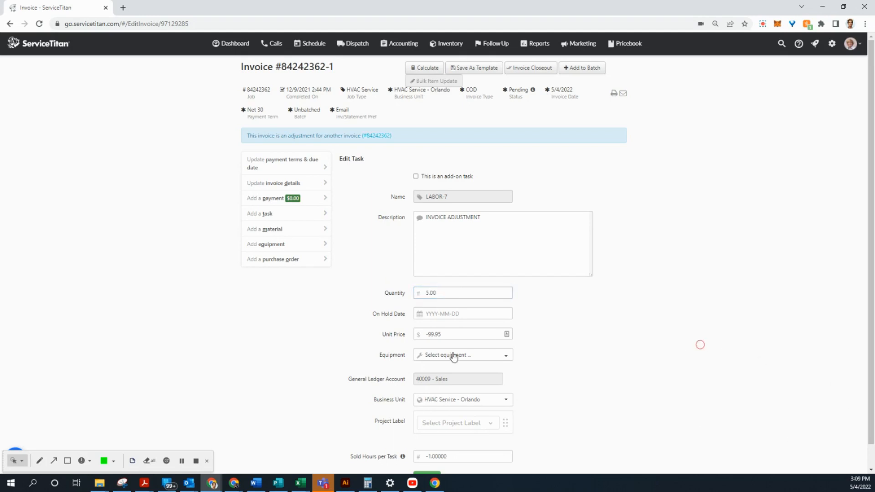
scroll(484, 360, "down", 1)
left_click(422, 455)
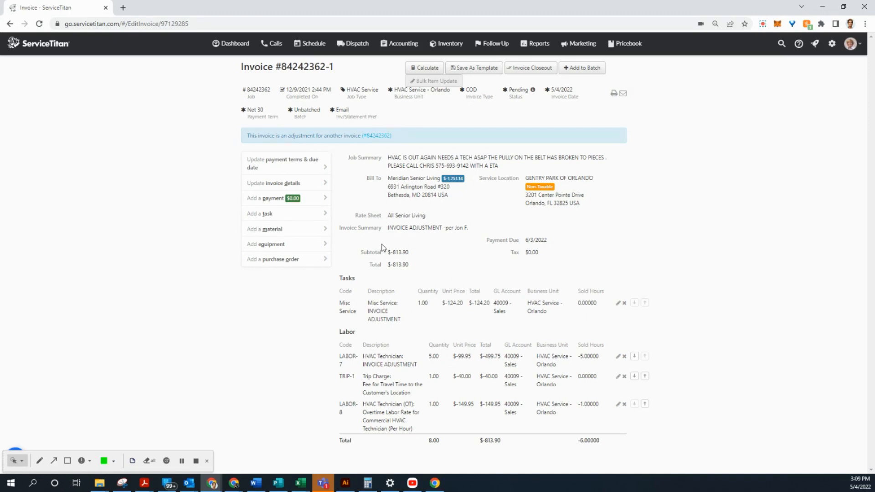
left_click_drag(411, 265, 377, 268)
left_click(196, 461)
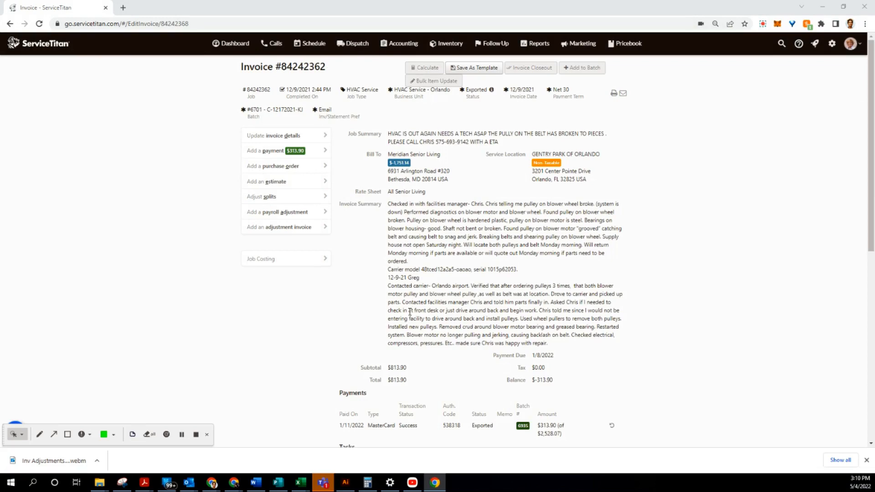
Create a second adjustment invoice from the original HVAC invoice after checking its charges and existing adjustment
scroll(391, 252, "down", 8)
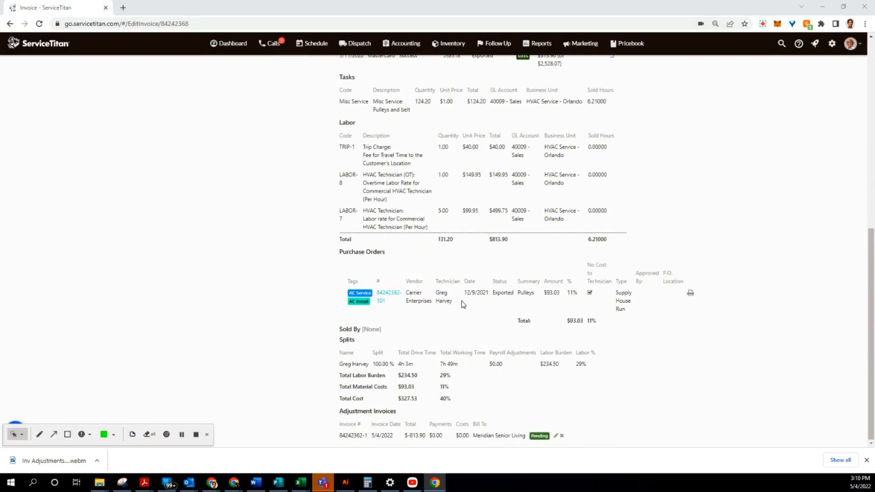
left_click(866, 460)
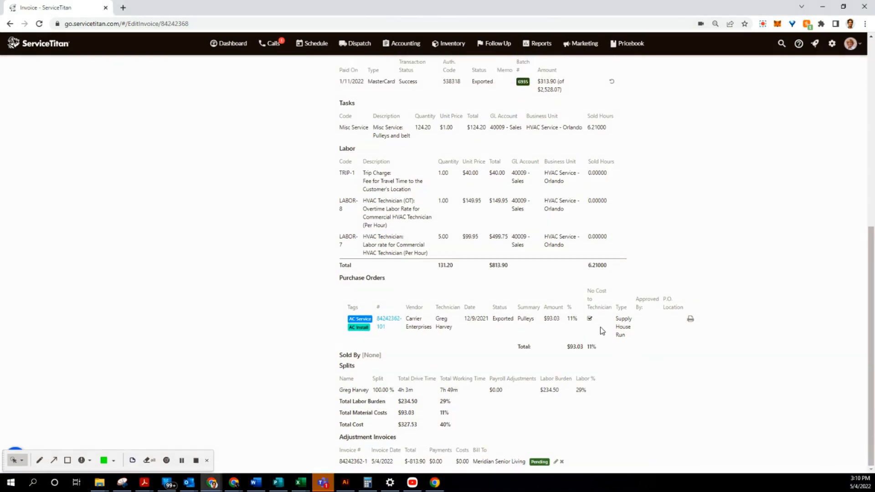
scroll(638, 334, "up", 8)
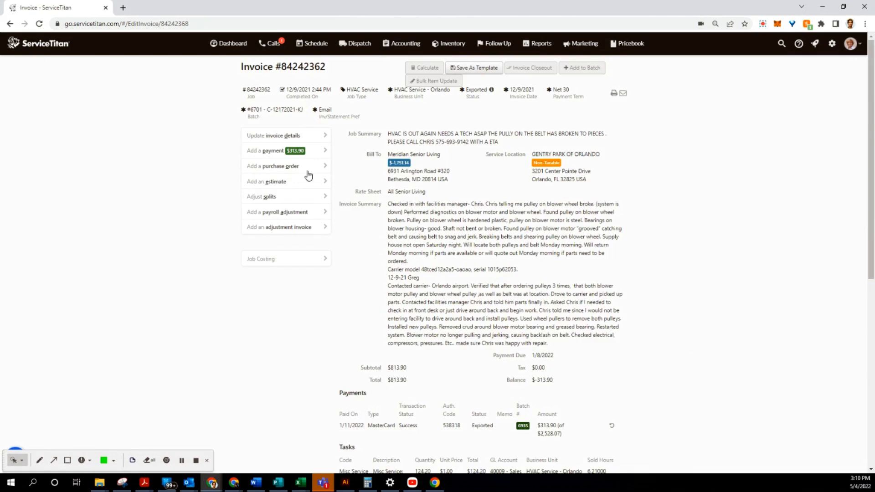
mouse_move(301, 173)
left_click(292, 228)
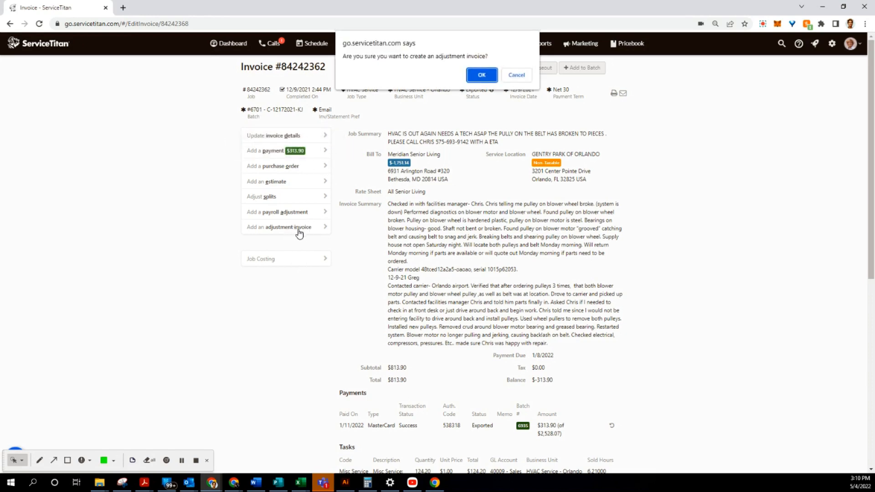
left_click(481, 76)
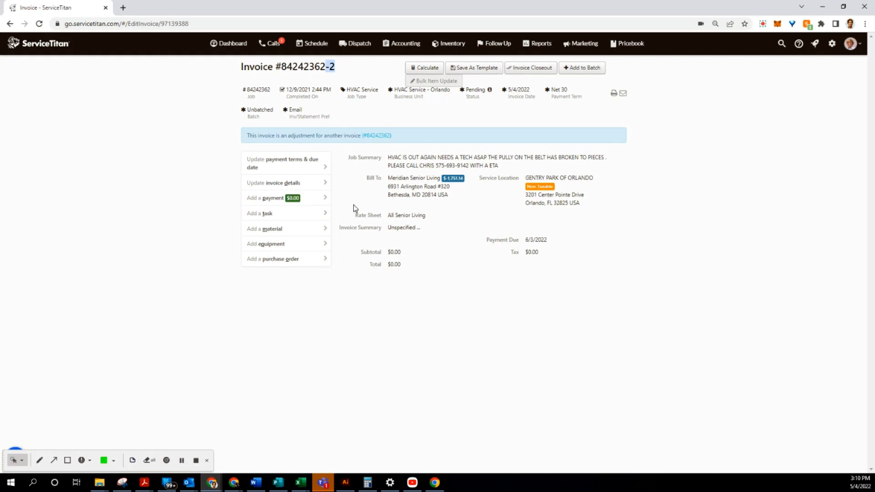
Set the second adjustment invoice's type to Net 30 and its bill-to customer to Gentry Park
left_click(305, 183)
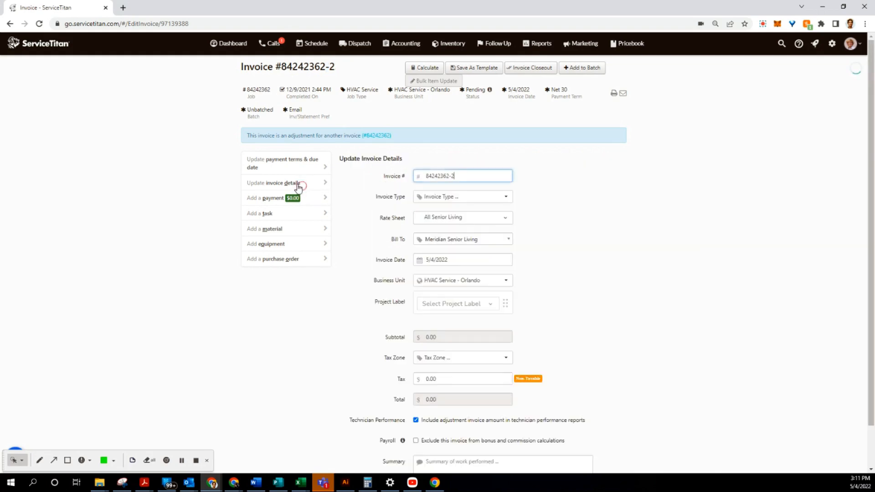
left_click(473, 198)
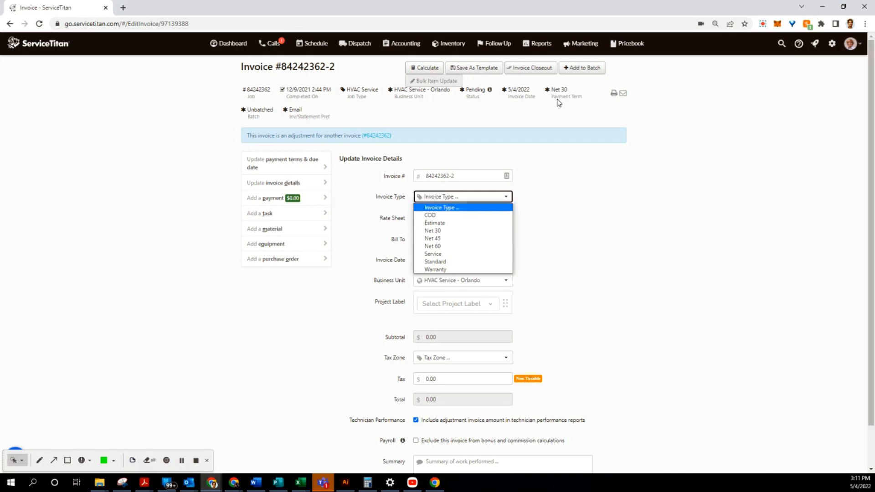
left_click(455, 231)
scroll(557, 225, "down", 1)
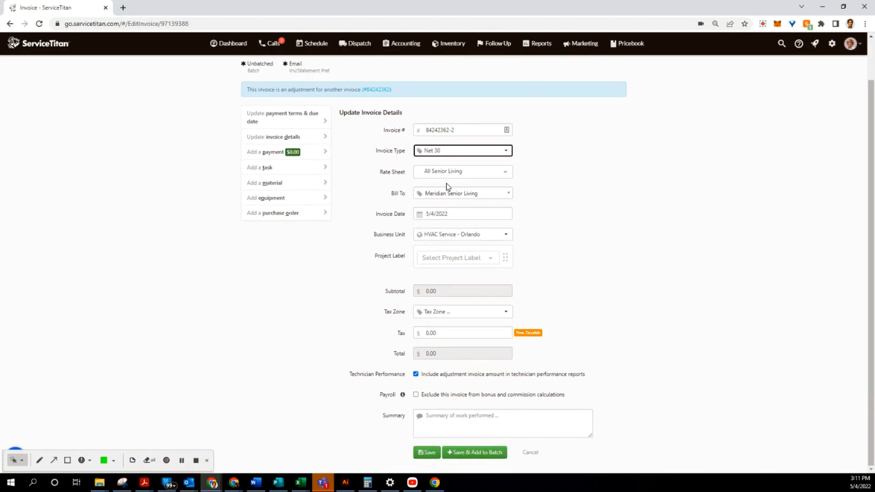
left_click(440, 195)
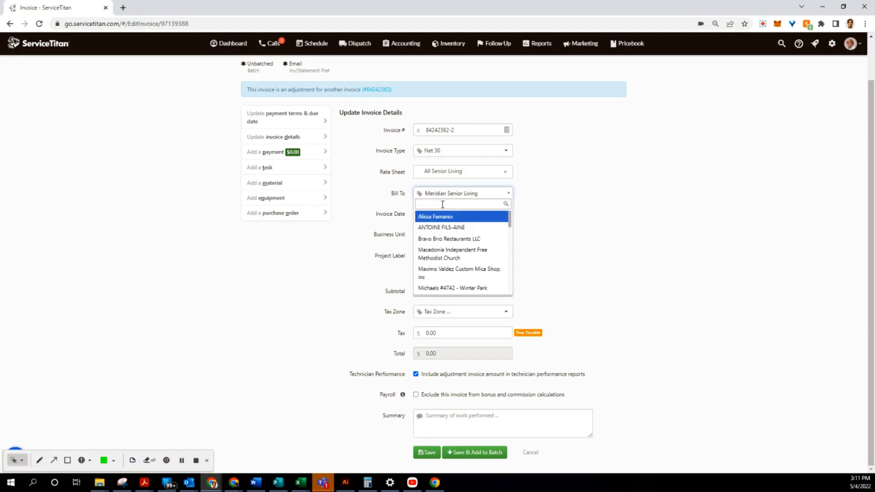
type("Gentry")
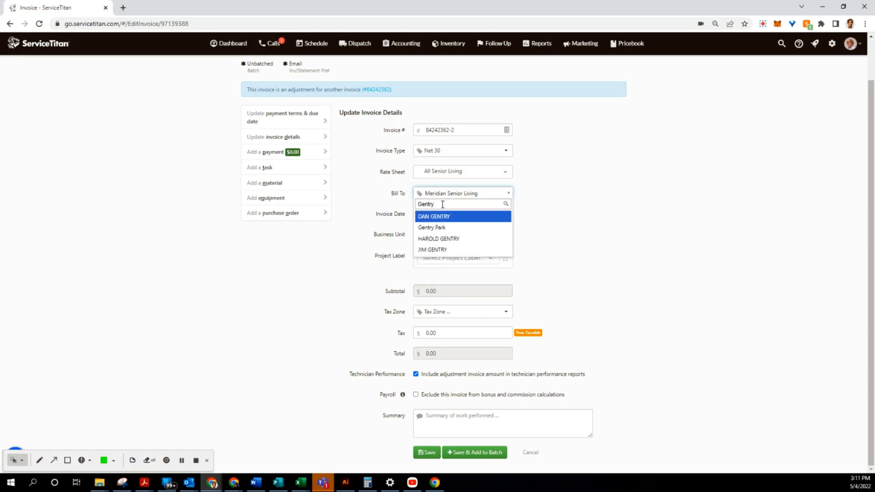
left_click(433, 228)
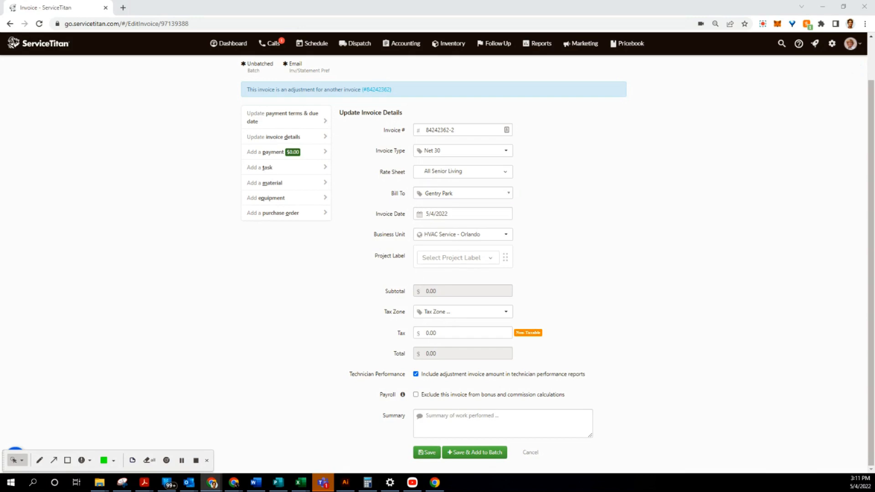
Paste the original invoice's work summary into the second adjustment invoice's summary and save the invoice details
left_click(451, 425)
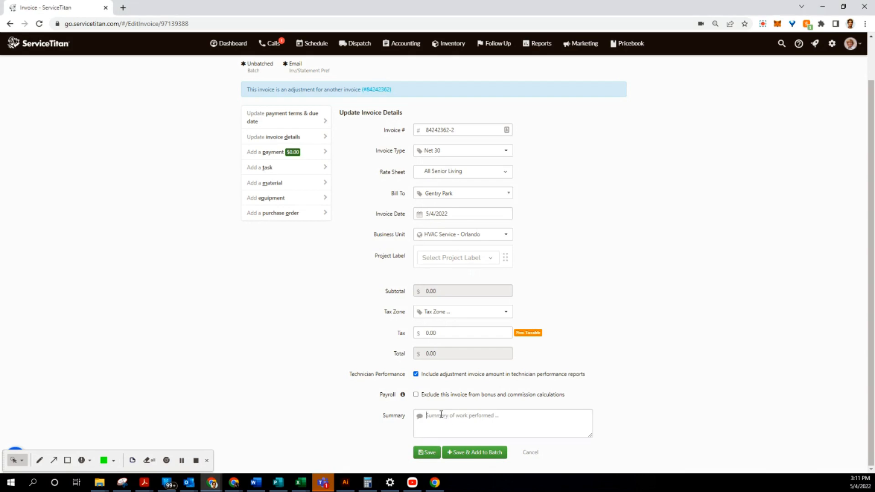
key("ctrl+v")
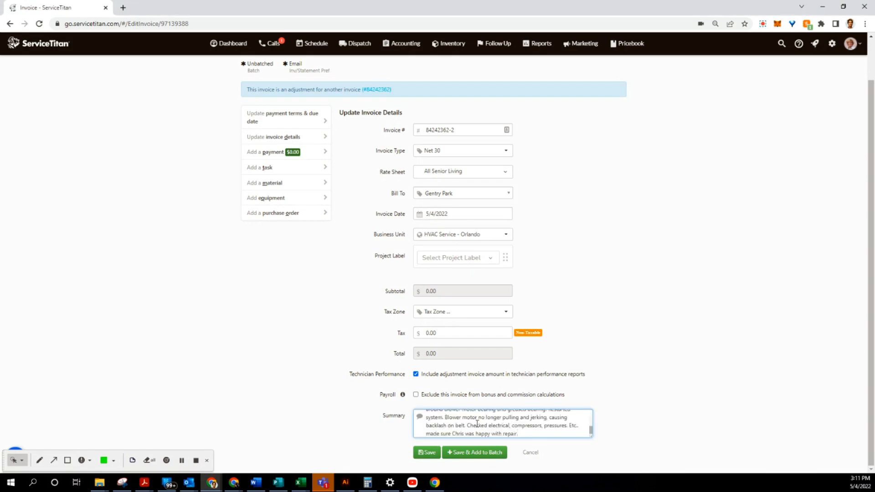
left_click(424, 452)
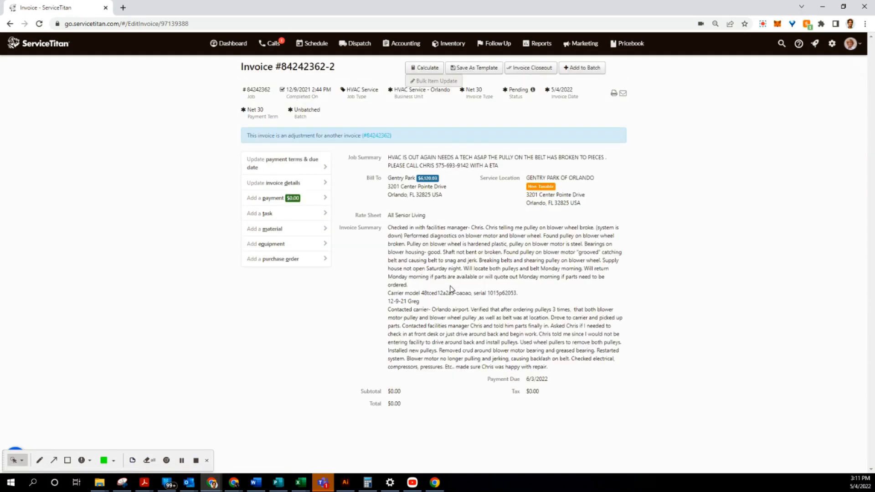
Add a Misc Service task with a unit price of 124.20 to the adjustment invoice and save it
left_click(287, 214)
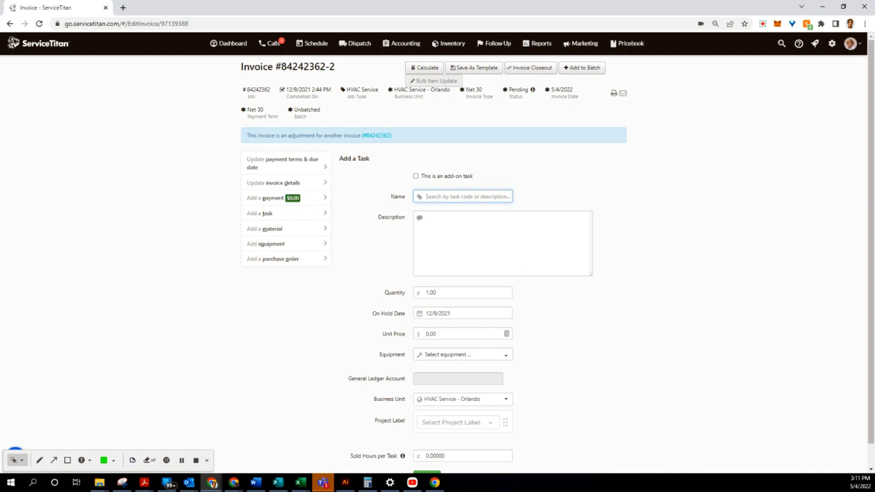
type("misc service")
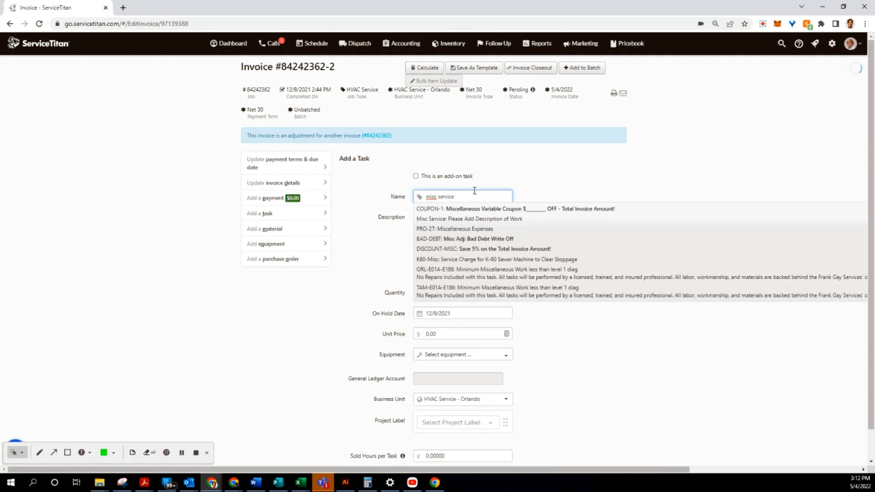
left_click(487, 209)
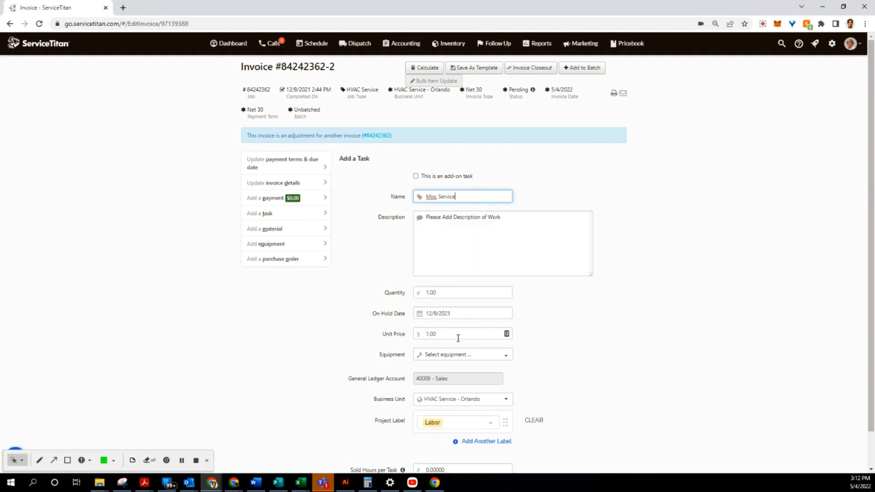
left_click(403, 336)
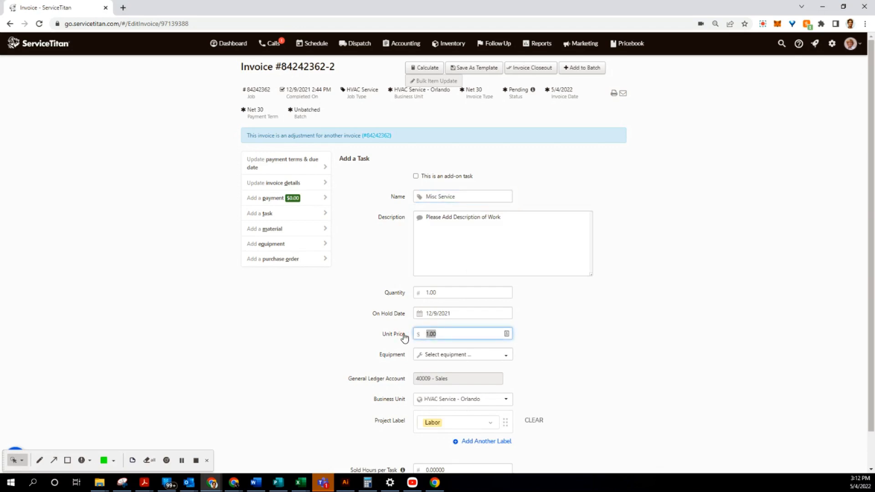
type("124.20")
scroll(525, 381, "down", 1)
left_click(425, 454)
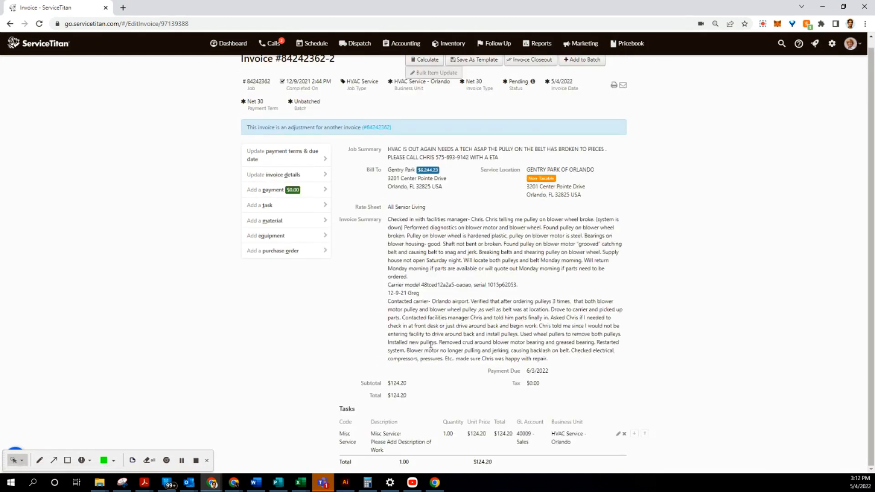
Start a new task using the LABOR-7 commercial HVAC technician rate with a quantity of 5
left_click(286, 210)
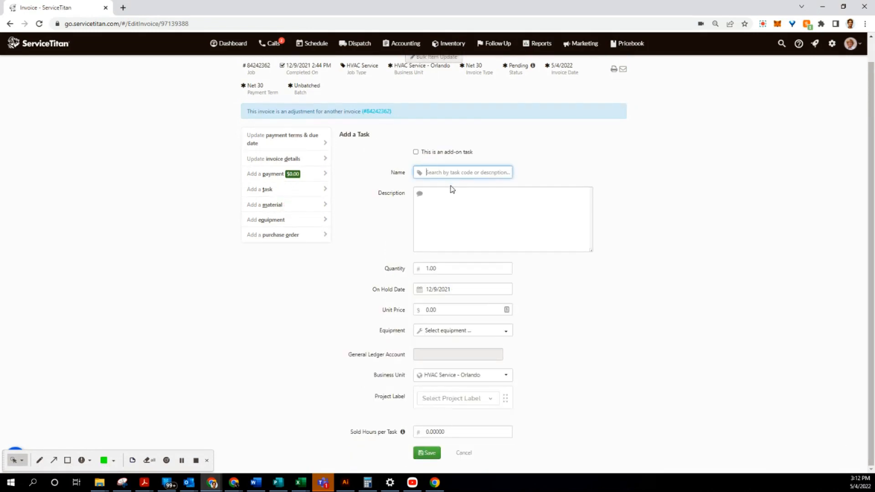
type("labor")
scroll(474, 185, "up", 1)
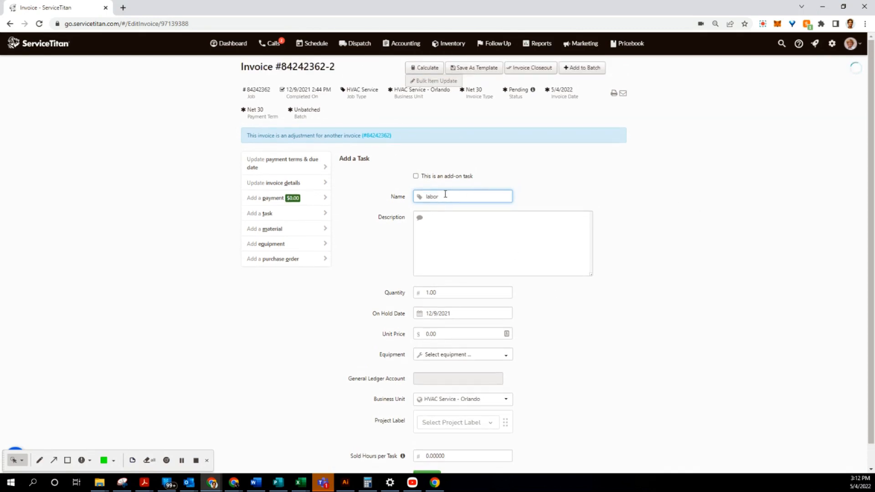
type("-7")
left_click(452, 208)
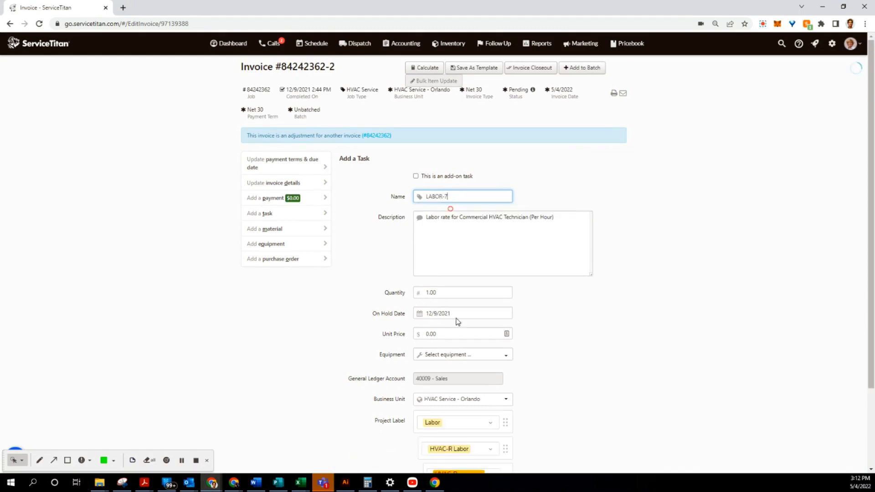
left_click(447, 294)
type("5")
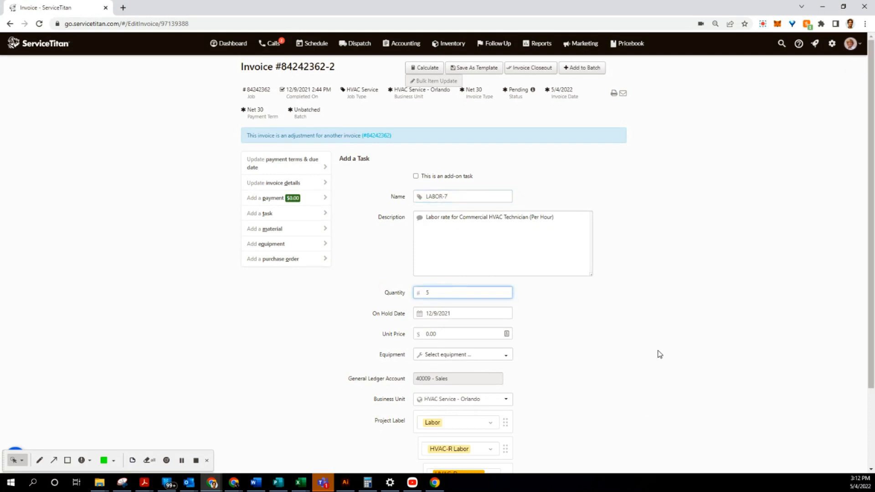
left_click(621, 350)
Set the LABOR-7 task's unit price to 99.95 and save the task
scroll(529, 369, "down", 1)
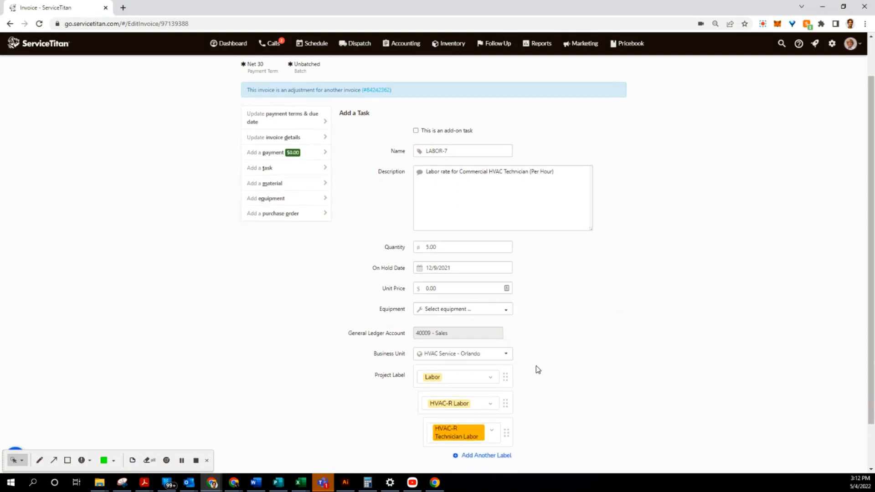
left_click(444, 288)
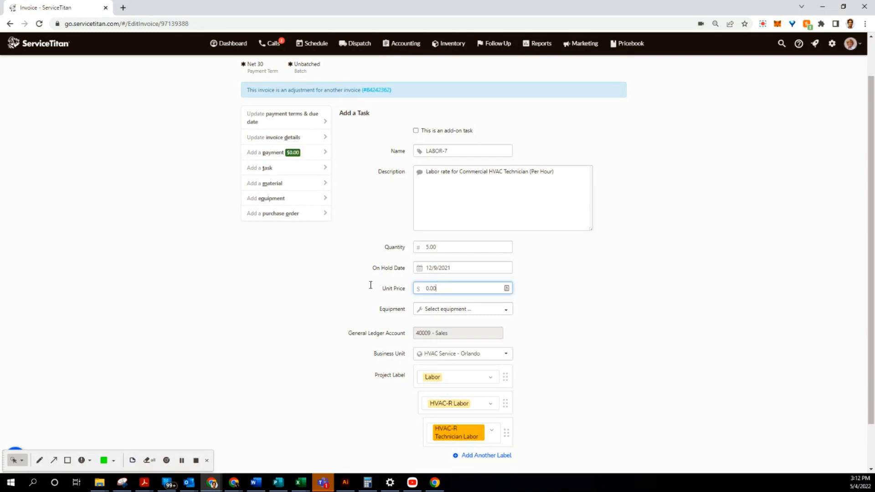
key("ctrl+a")
type("99.")
left_click(592, 291)
scroll(553, 313, "down", 1)
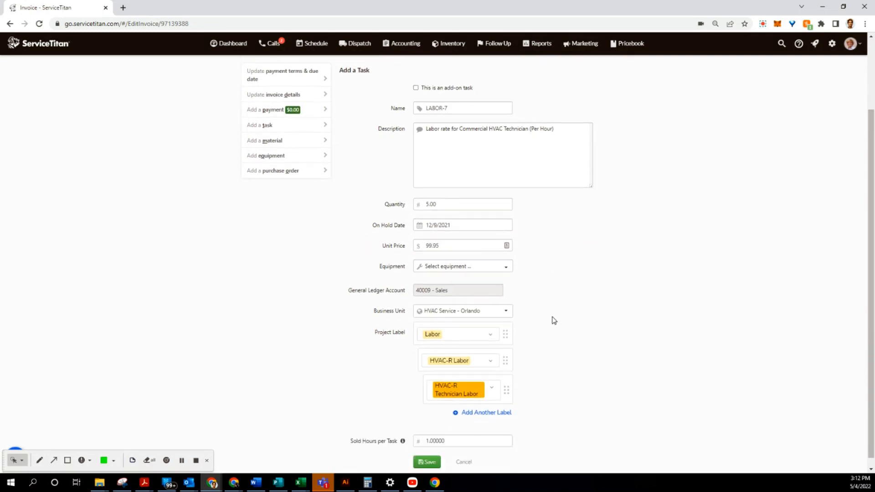
left_click(427, 452)
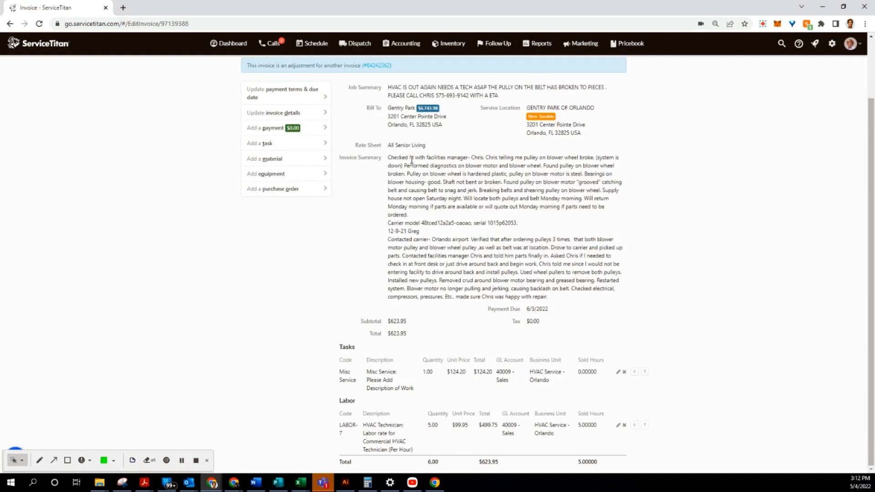
Add a LABOR-8 overtime HVAC technician task with a unit price of 149.95 and save it
left_click(292, 144)
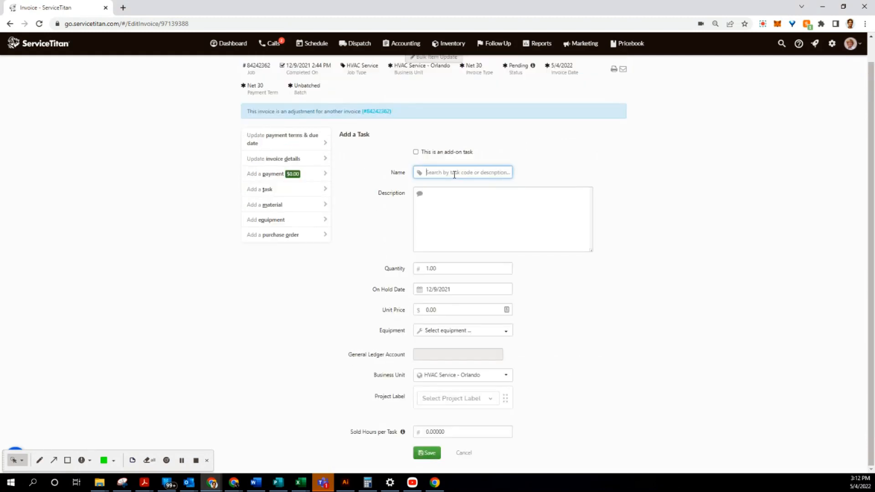
type("labor-8")
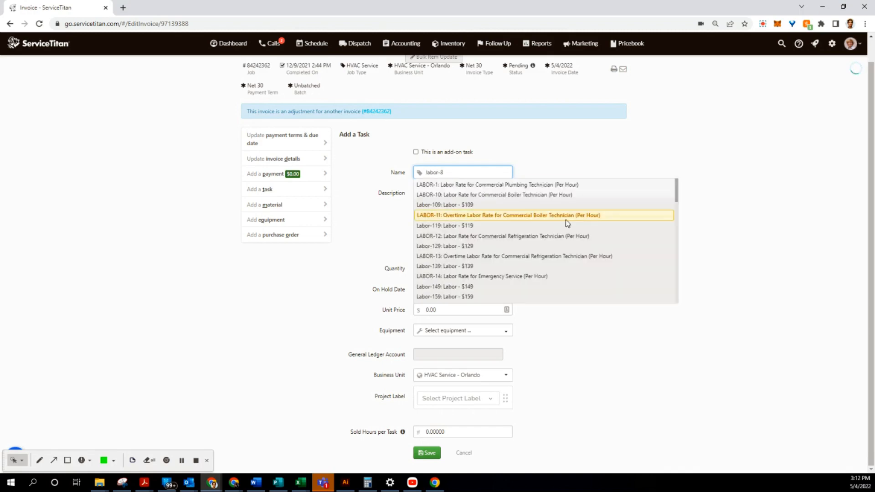
left_click(499, 186)
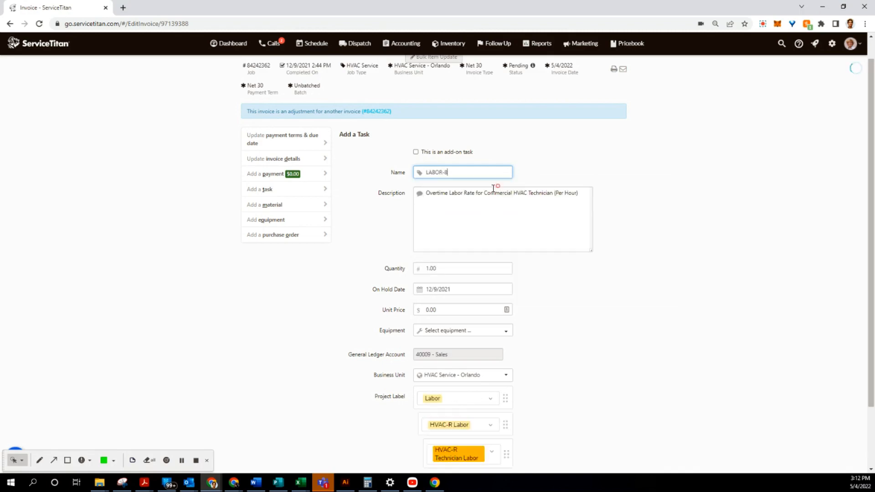
left_click(454, 309)
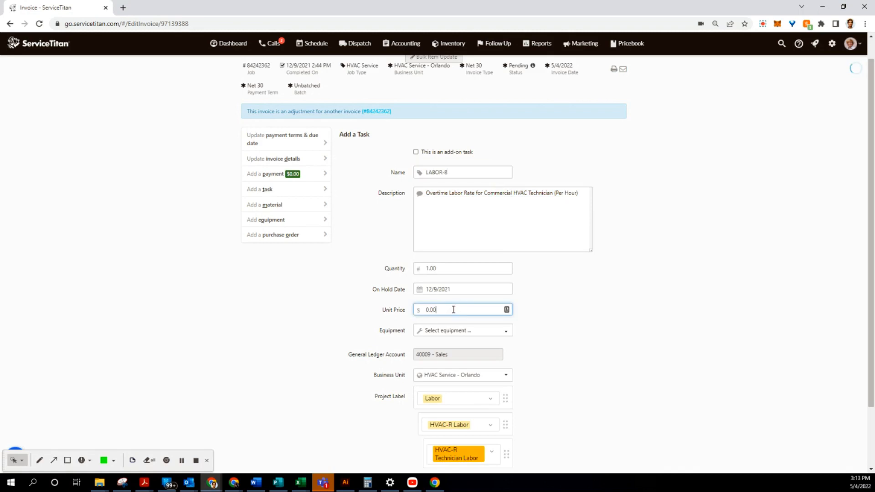
left_click(386, 310)
type("149.95")
left_click(519, 371)
scroll(562, 385, "down", 2)
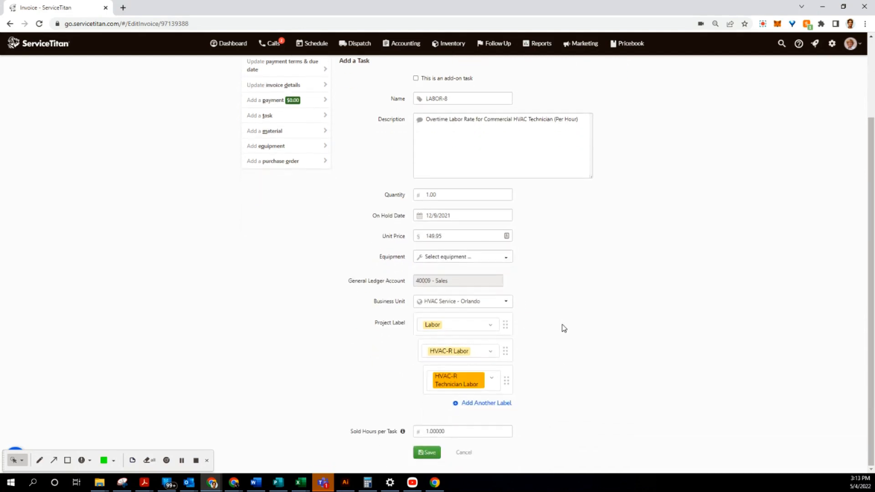
left_click(433, 454)
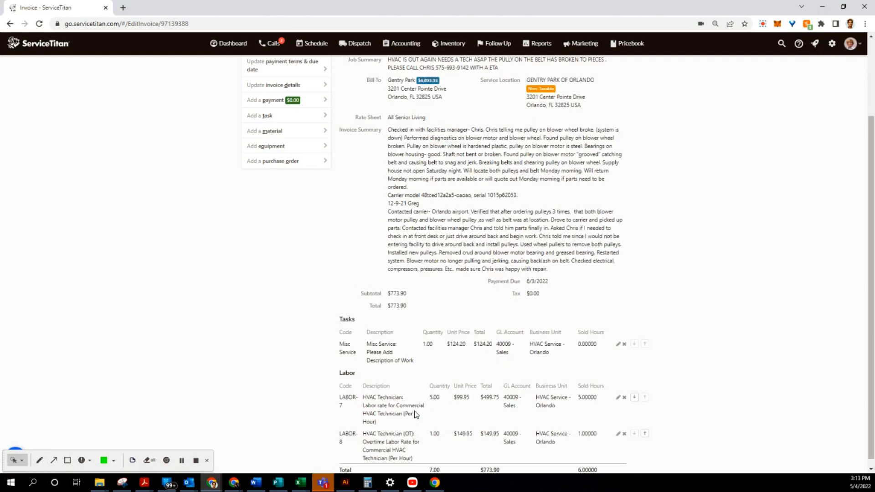
Add a TRIP-1 travel fee task with a unit price of 40 and save it
scroll(445, 385, "down", 1)
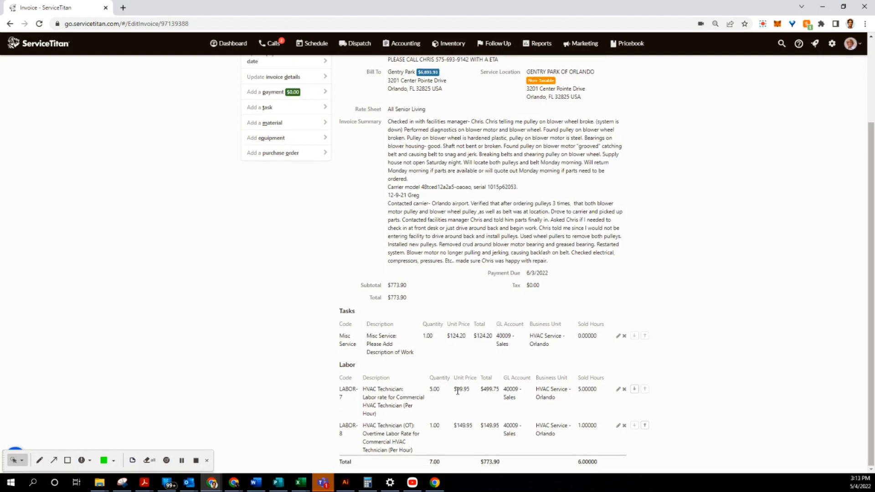
scroll(456, 421, "up", 3)
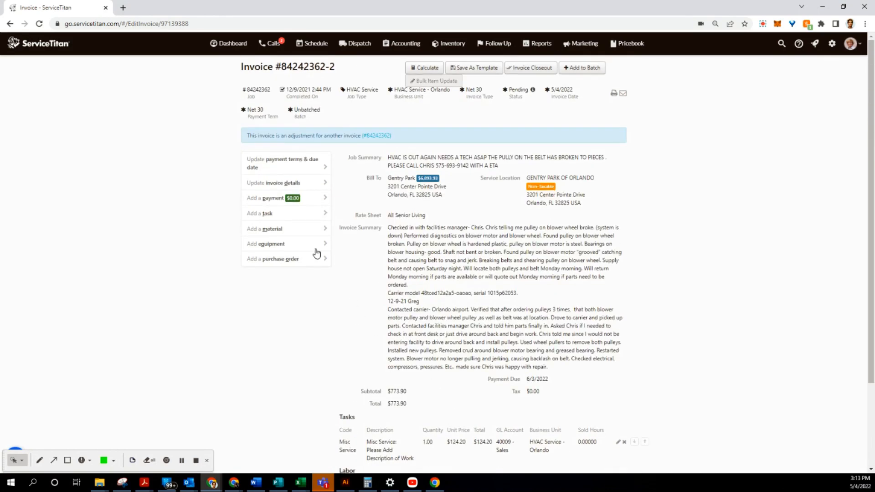
left_click(283, 220)
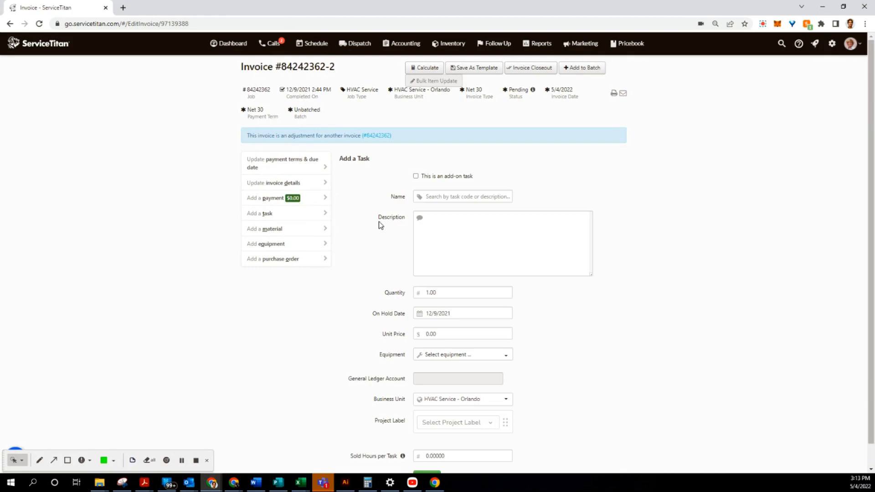
left_click(450, 199)
type("trip-1")
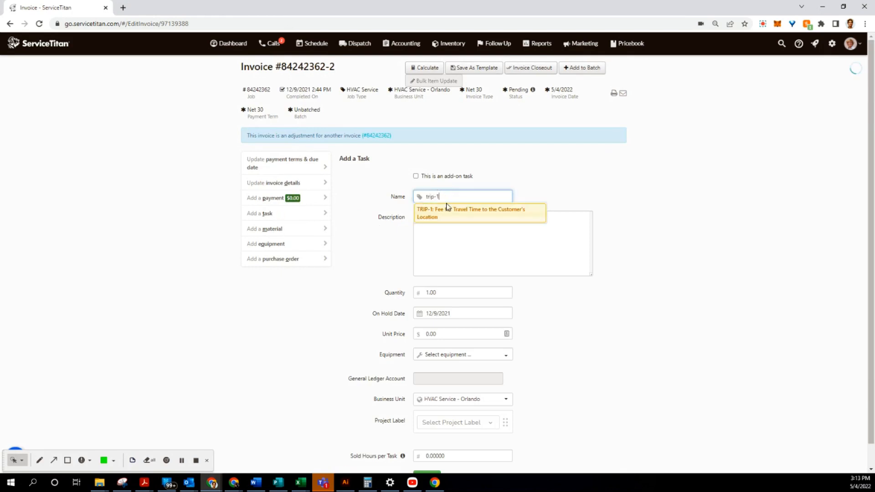
left_click(458, 208)
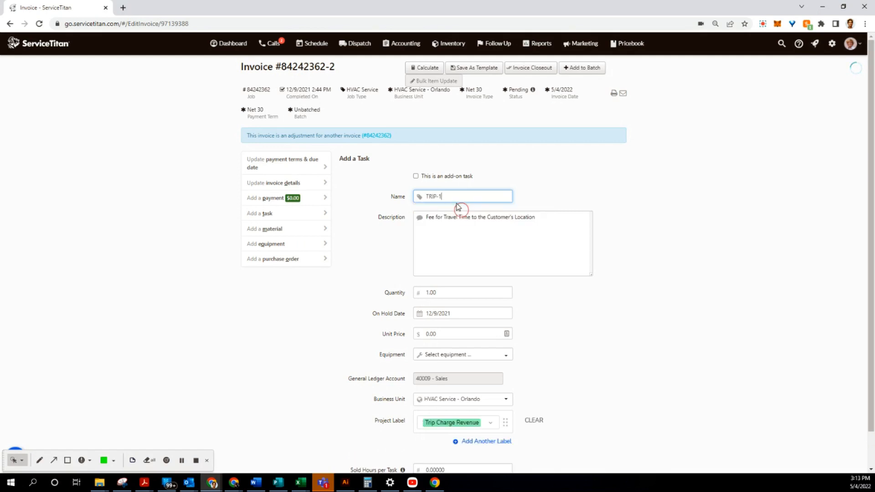
scroll(478, 296, "down", 1)
left_click(477, 296)
left_click_drag(450, 298, 340, 287)
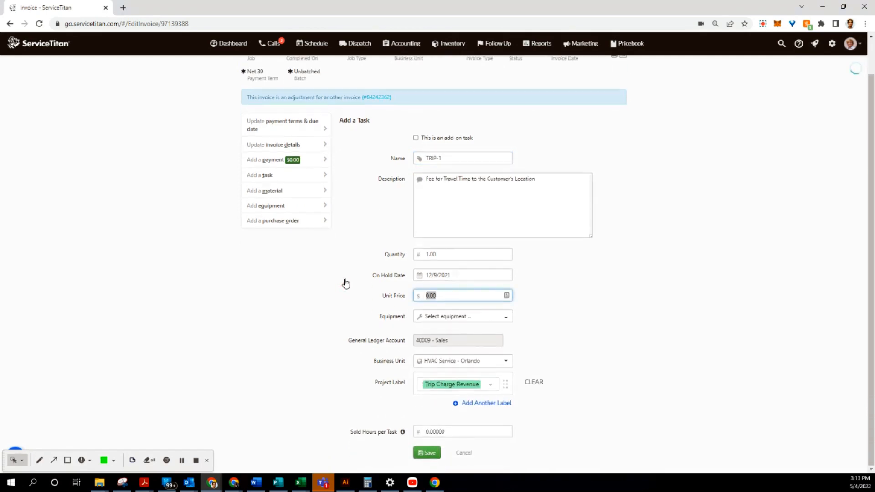
type("40")
left_click(534, 316)
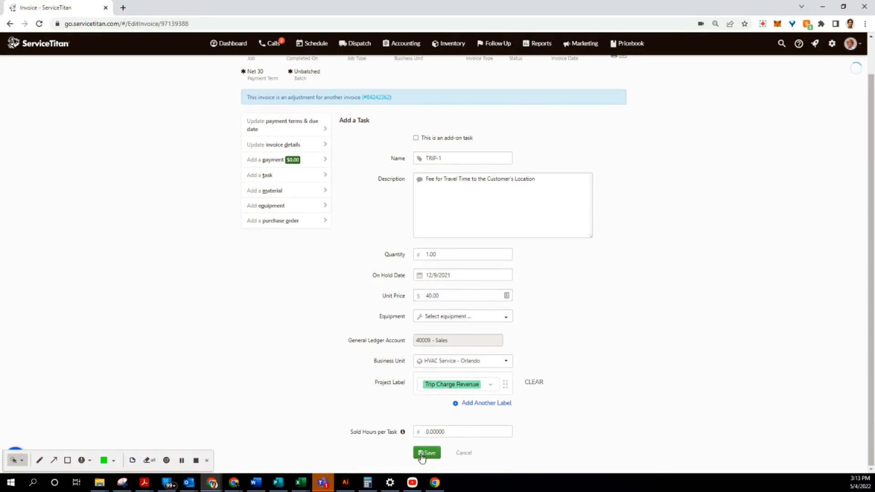
left_click(428, 454)
Compare the adjustment invoice's total with the original invoice's total in its separate window, and close that window
scroll(631, 274, "down", 2)
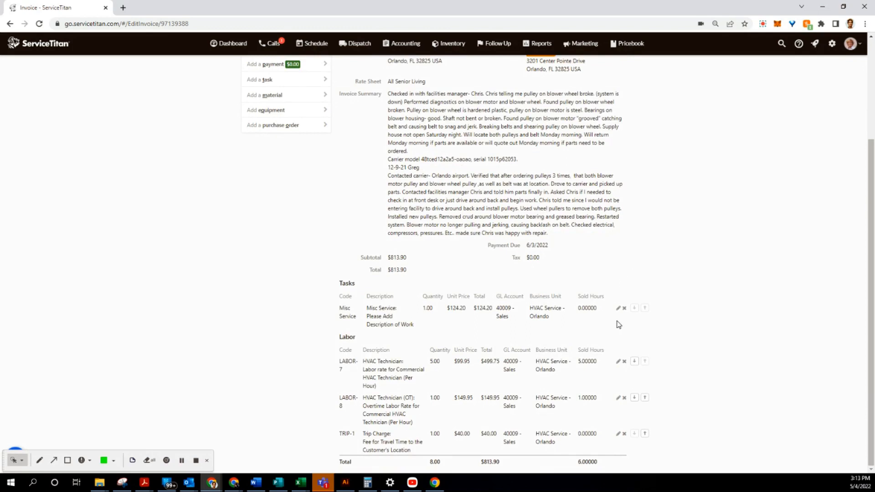
left_click_drag(504, 463, 475, 464)
left_click_drag(874, 23, 361, 137)
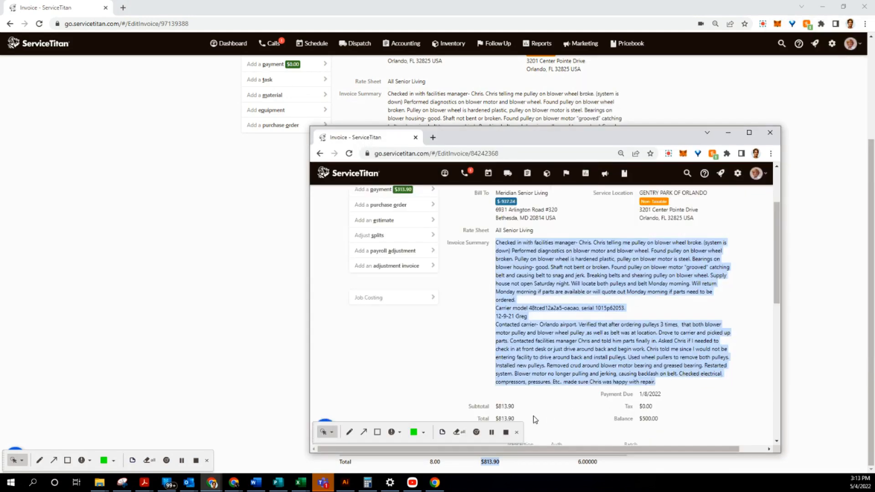
scroll(522, 417, "down", 2)
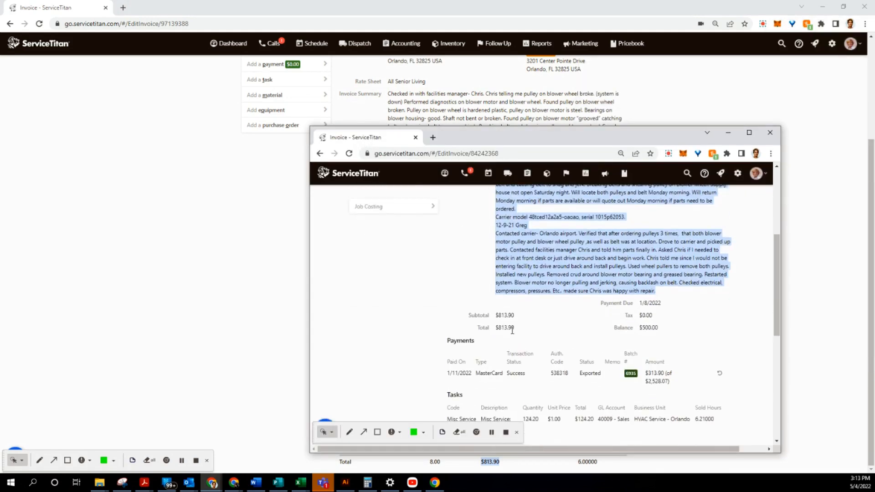
left_click_drag(516, 329, 493, 329)
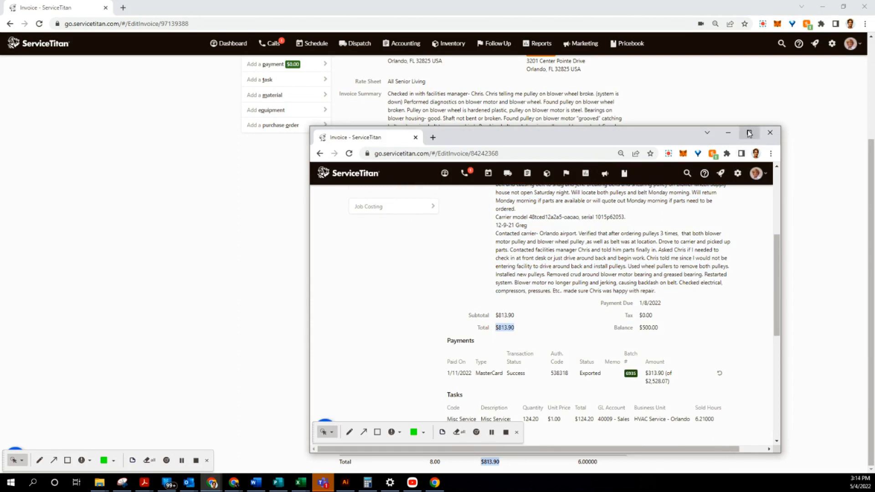
left_click(771, 135)
Open the original invoice from the adjustment notice and review the amounts and bill-to customers of its adjustment invoices
scroll(447, 182, "up", 3)
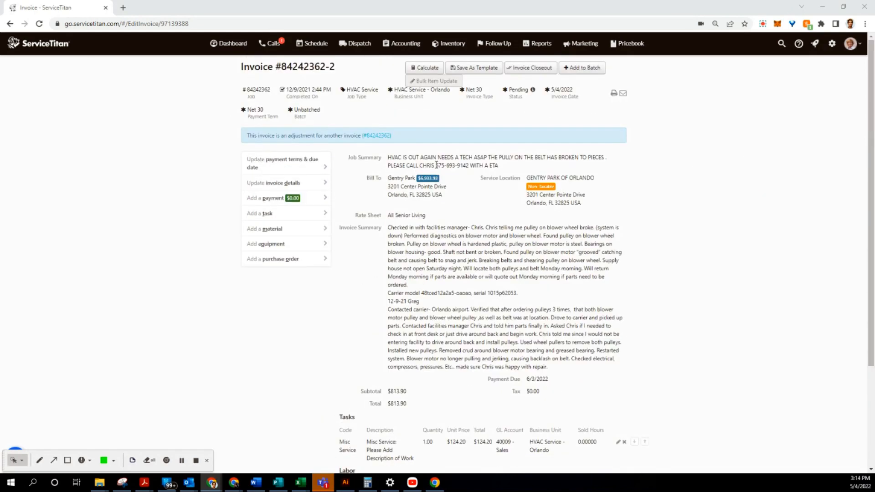
left_click(381, 138)
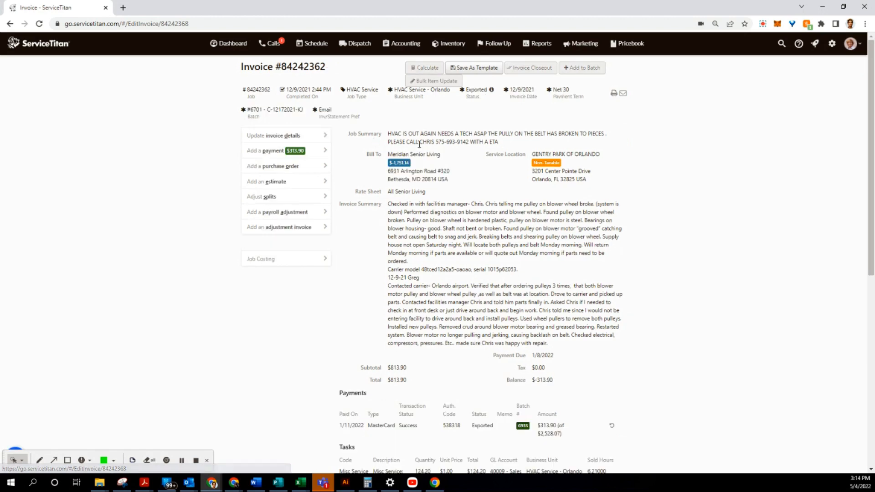
scroll(472, 221, "down", 8)
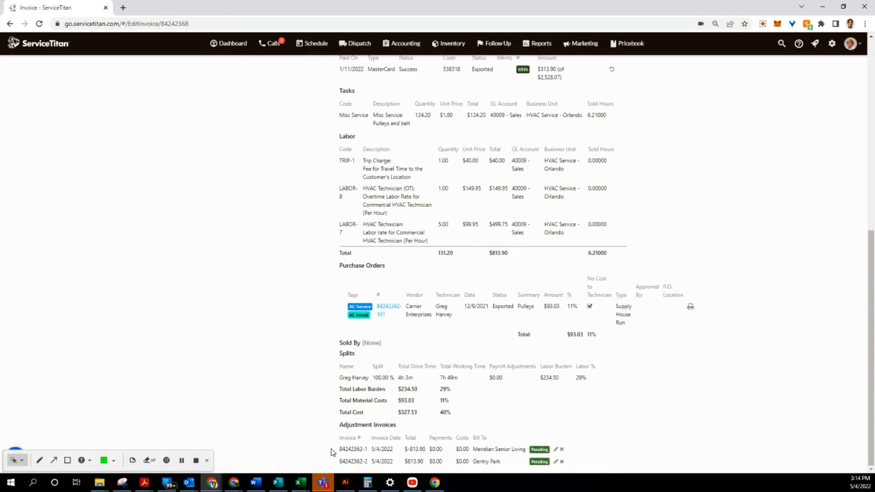
left_click_drag(336, 452, 447, 451)
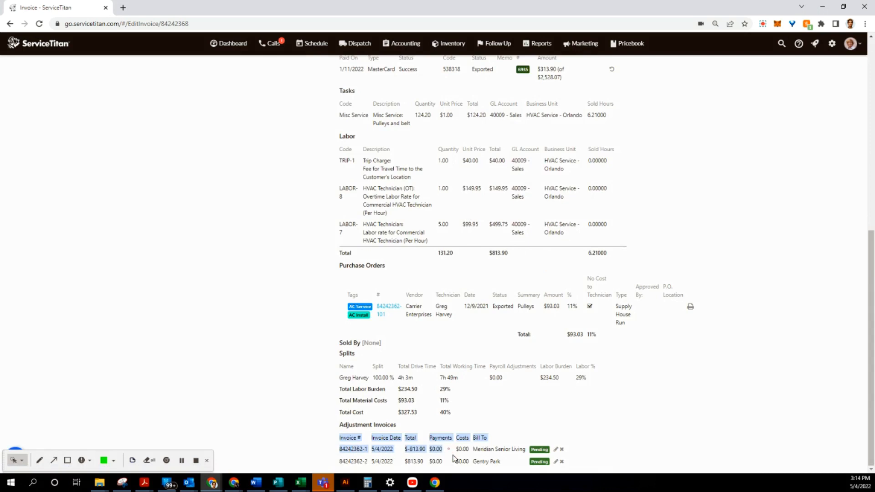
left_click(488, 452)
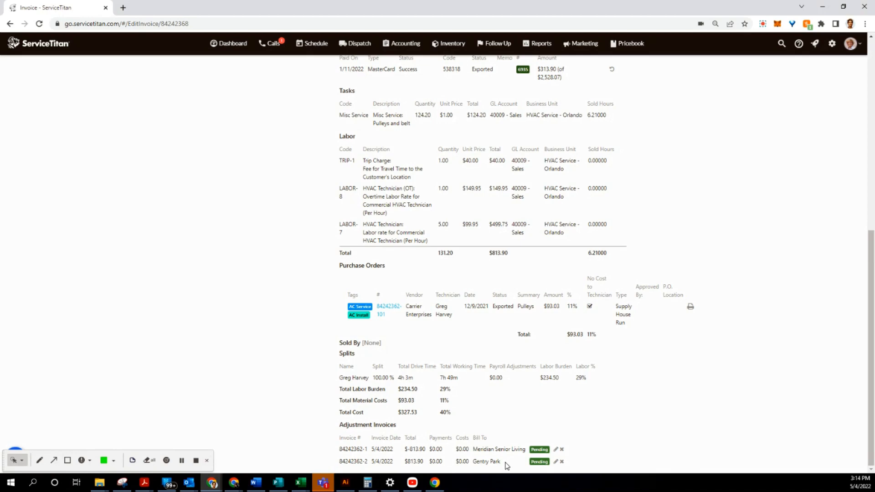
scroll(509, 415, "up", 5)
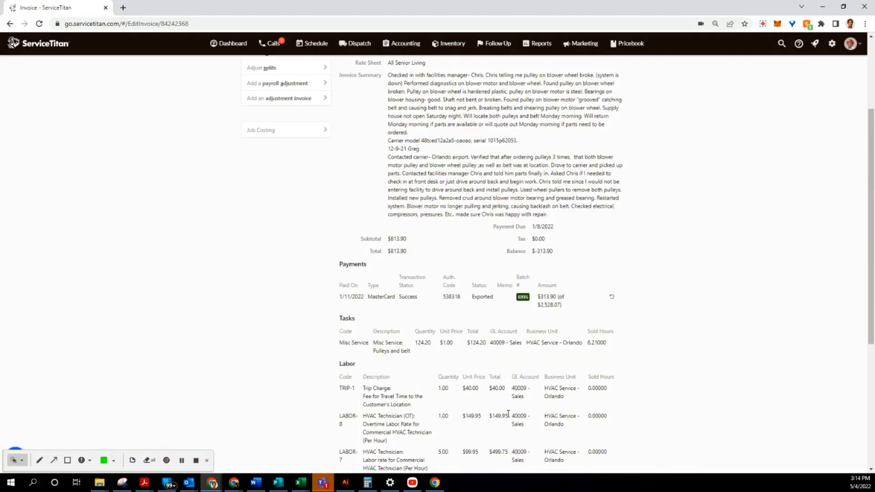
scroll(508, 415, "up", 3)
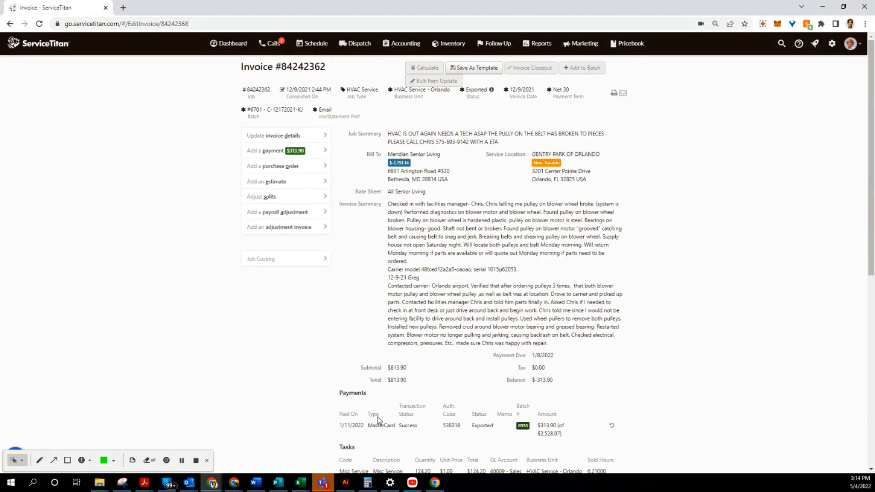